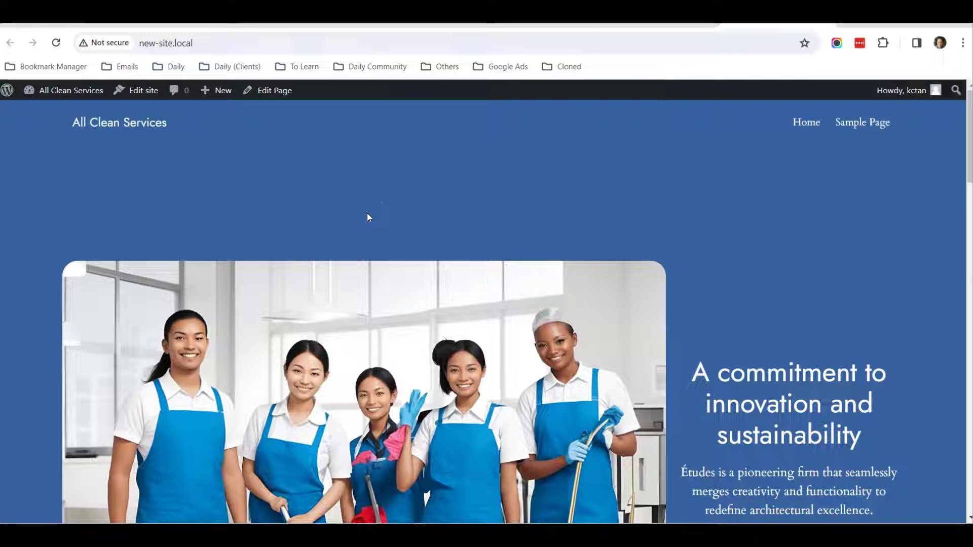
# - Scroll the All Clean Services home page, then go to the Dashboard via the site name menu
pyautogui.scroll(-5, 472, 203)
pyautogui.scroll(-5, 651, 272)
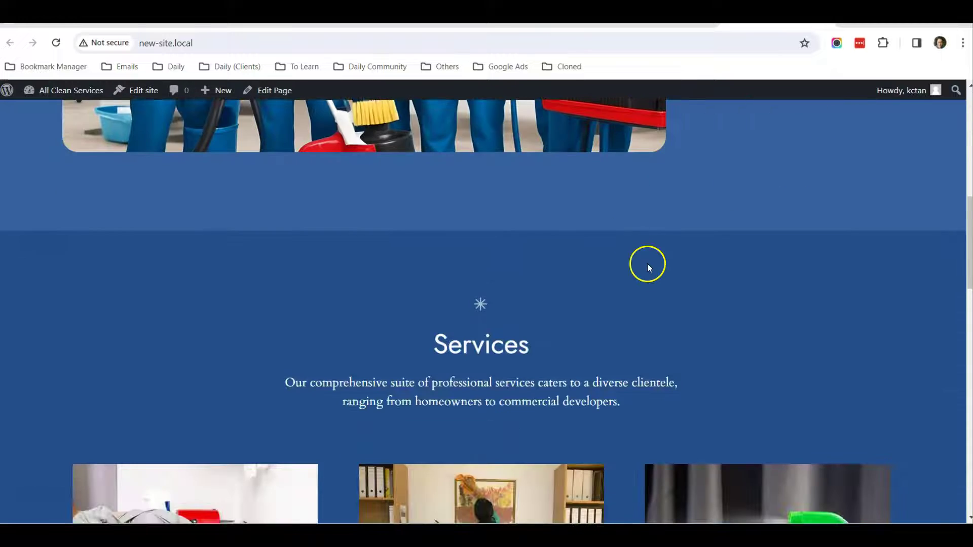
pyautogui.scroll(5, 692, 303)
pyautogui.scroll(5, 693, 302)
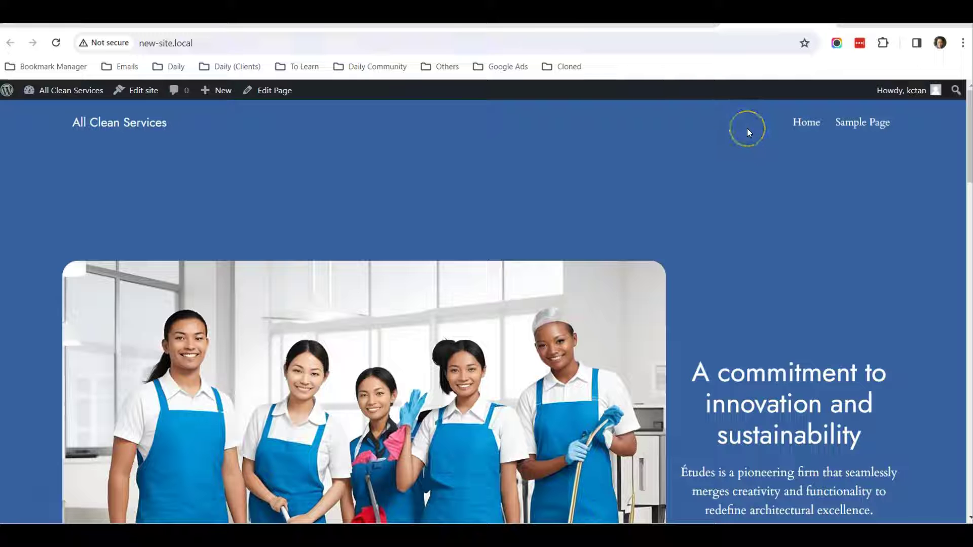
pyautogui.click(705, 273)
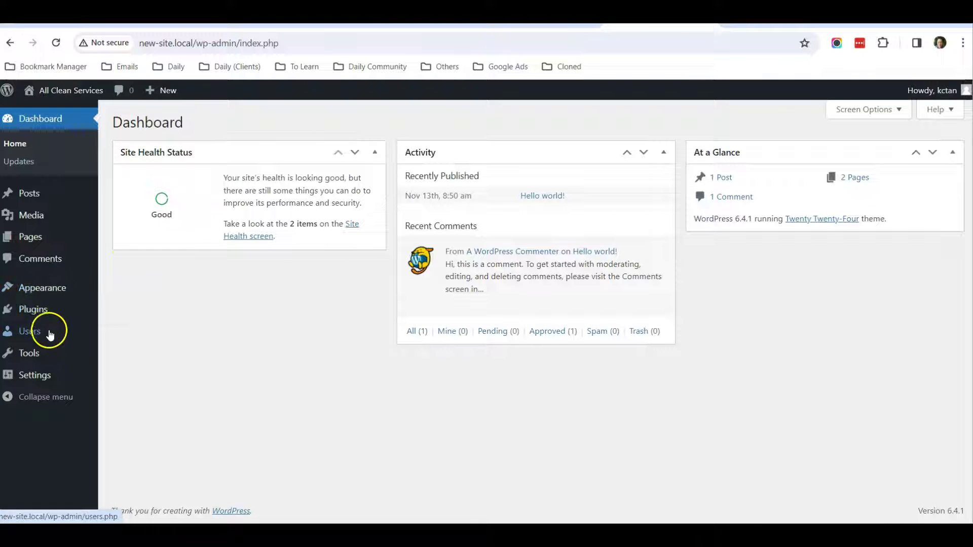
pyautogui.moveTo(30, 236)
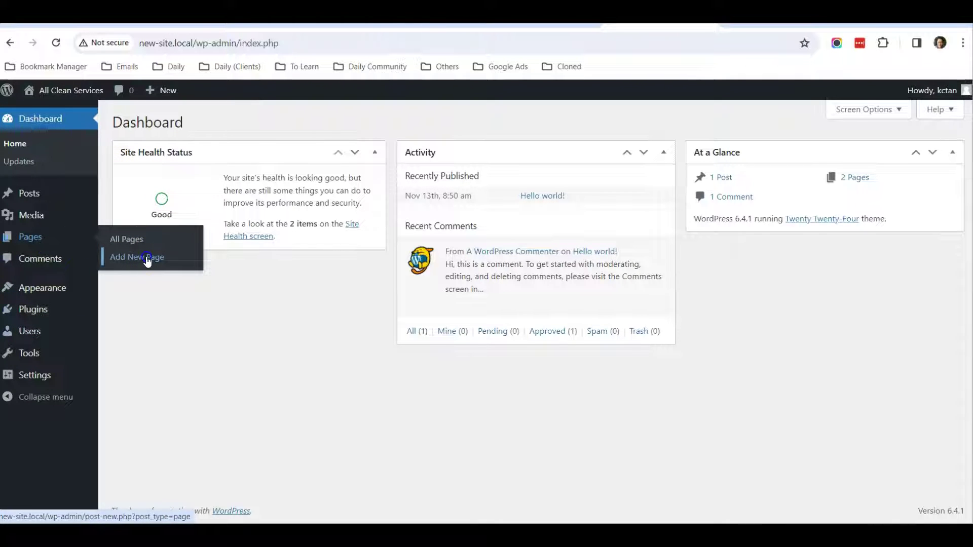
# - Create a blank page titled 'Contact Us' and publish it
pyautogui.click(145, 258)
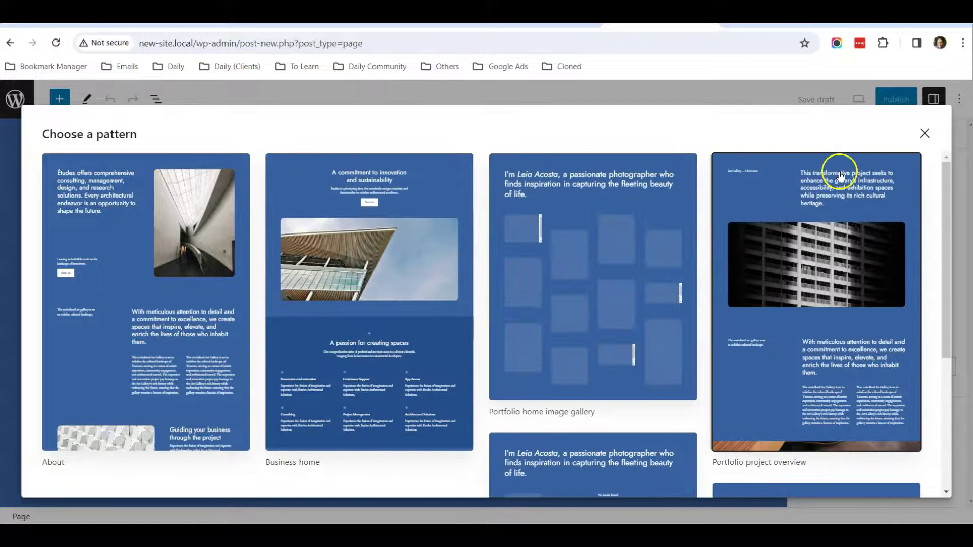
pyautogui.click(925, 133)
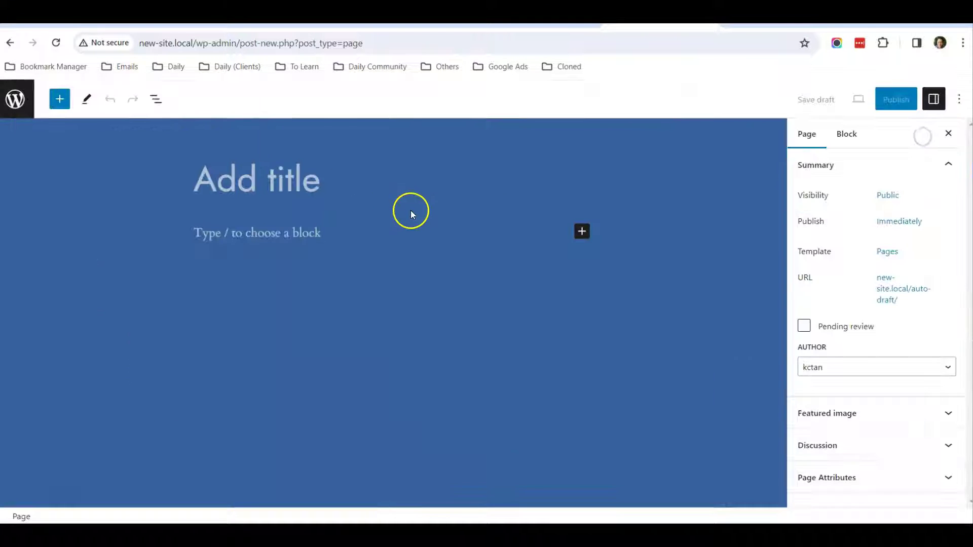
pyautogui.click(267, 187)
pyautogui.write('C')
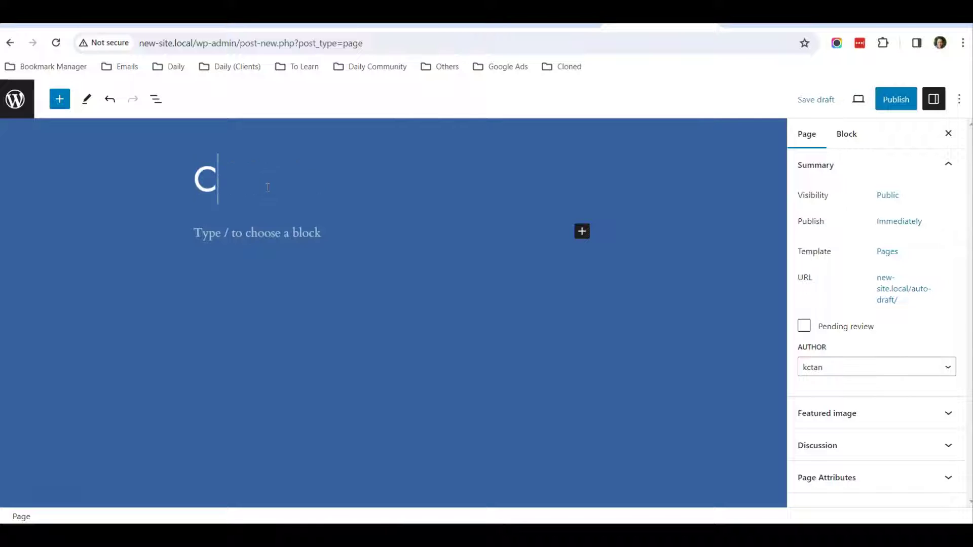
pyautogui.write('ontact ')
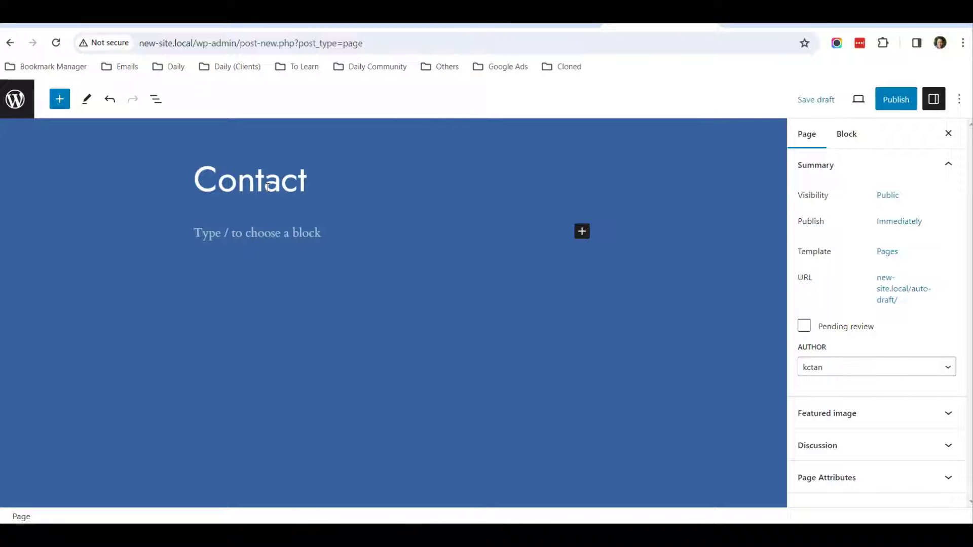
pyautogui.write('Us')
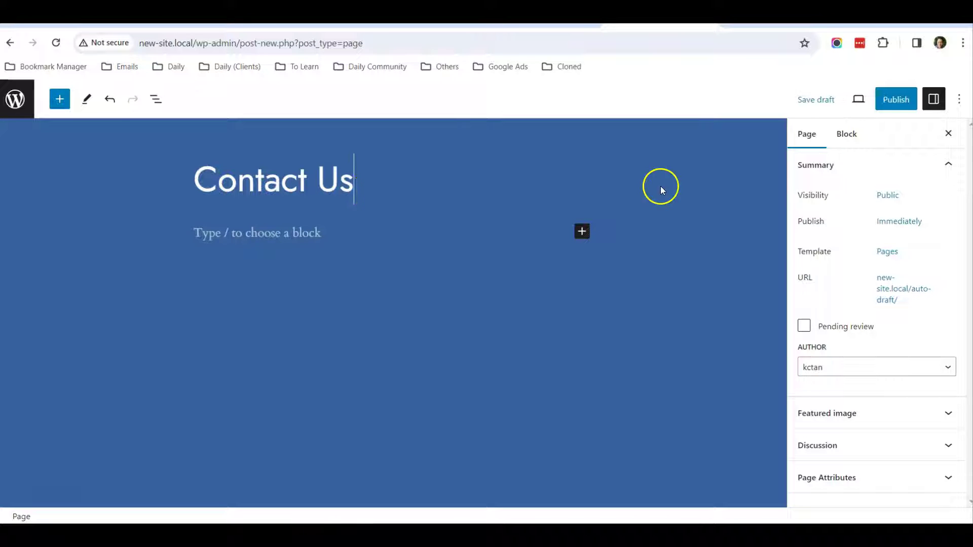
pyautogui.click(893, 104)
pyautogui.click(842, 100)
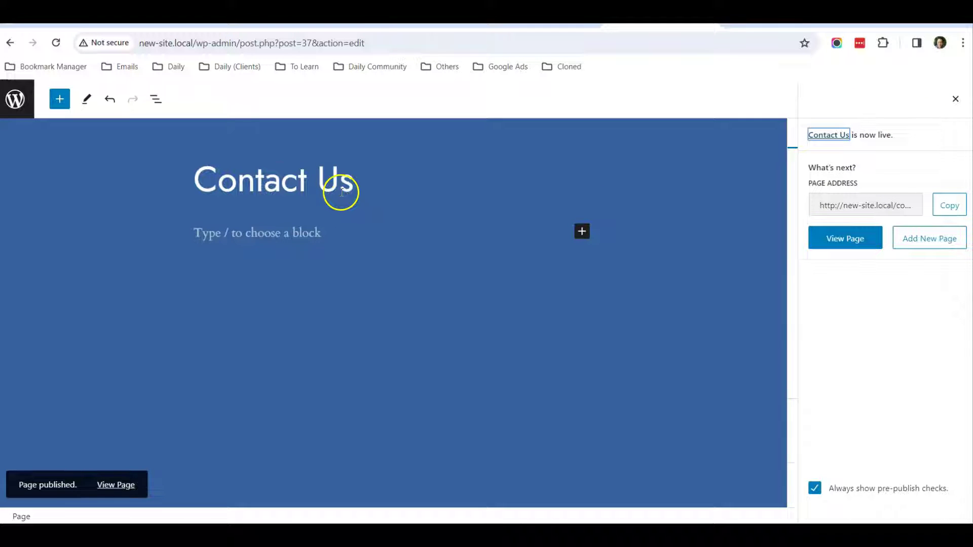
# - Insert the 'Call to action with image on right' pattern from All patterns into the page
pyautogui.click(60, 99)
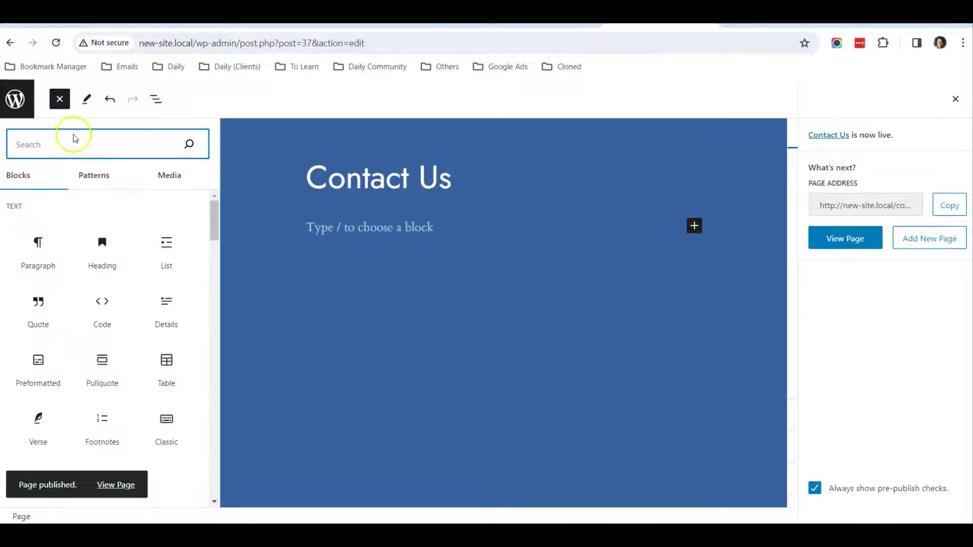
pyautogui.click(104, 179)
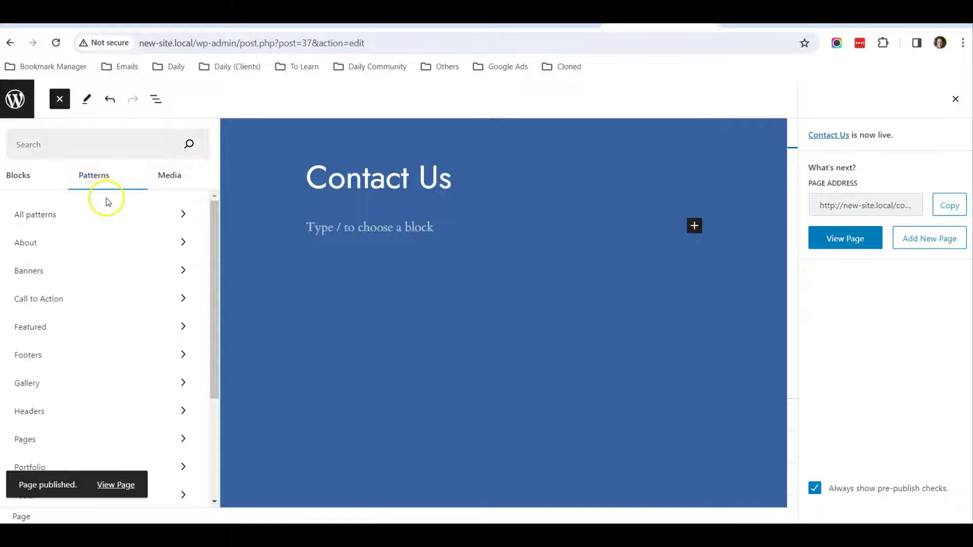
pyautogui.click(100, 218)
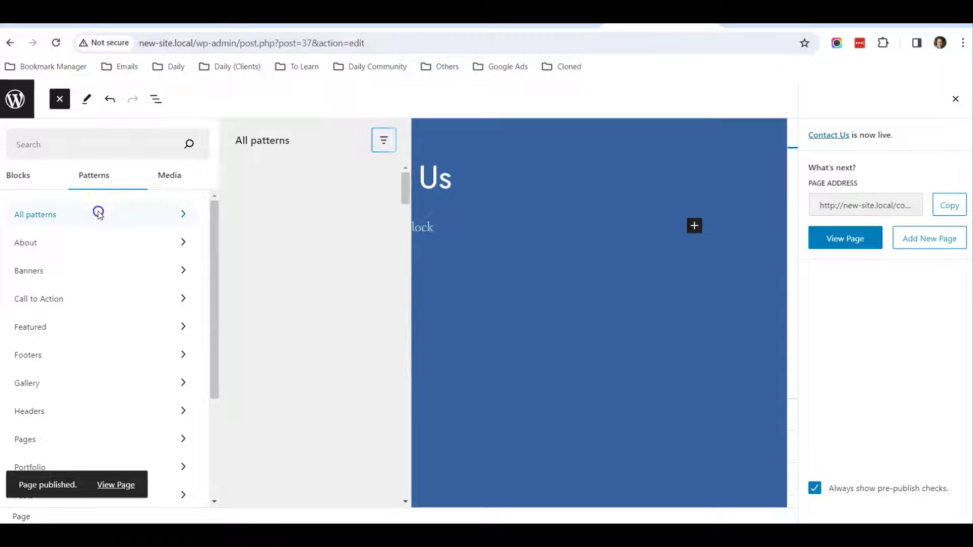
pyautogui.scroll(-2, 280, 250)
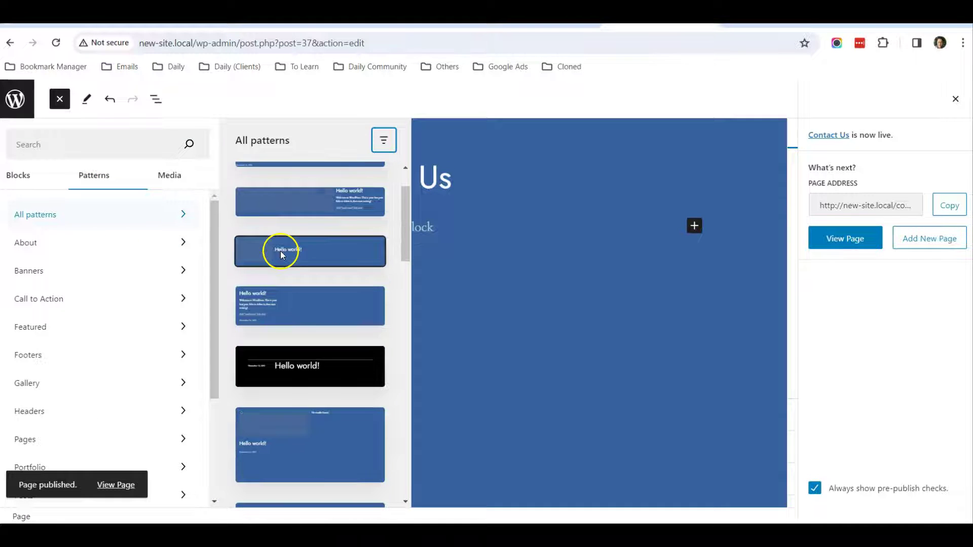
pyautogui.scroll(-3, 284, 263)
pyautogui.scroll(-2, 285, 271)
pyautogui.scroll(-3, 285, 271)
pyautogui.scroll(-3, 285, 271)
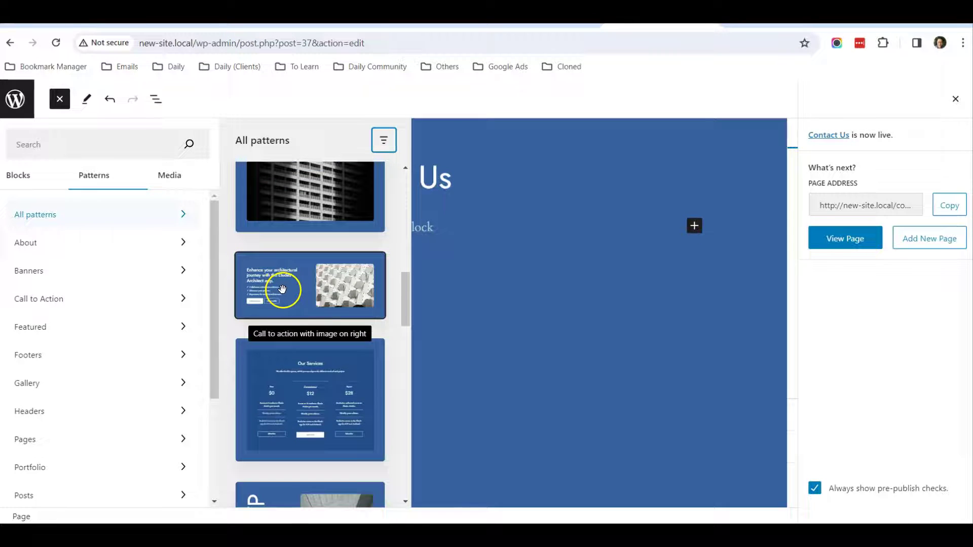
pyautogui.click(287, 287)
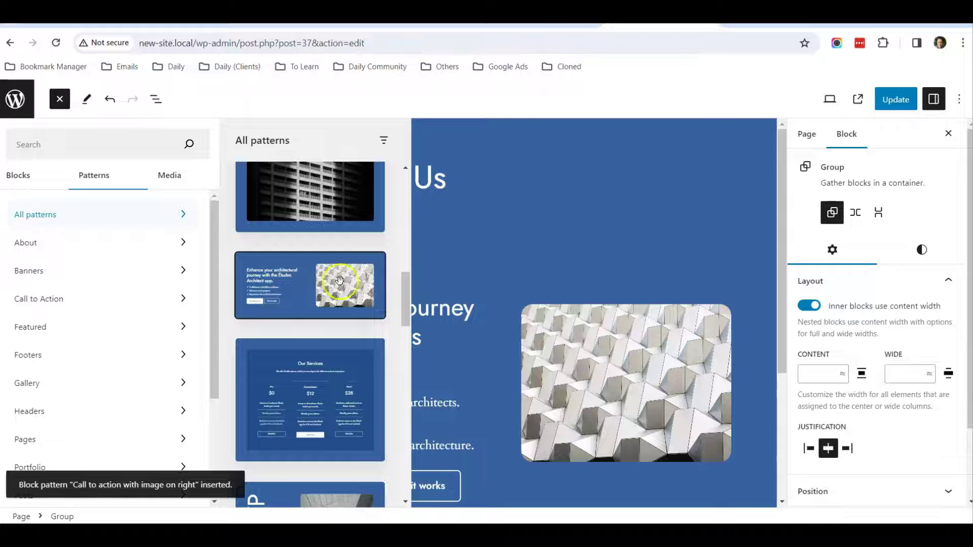
pyautogui.click(514, 101)
pyautogui.scroll(-1, 495, 200)
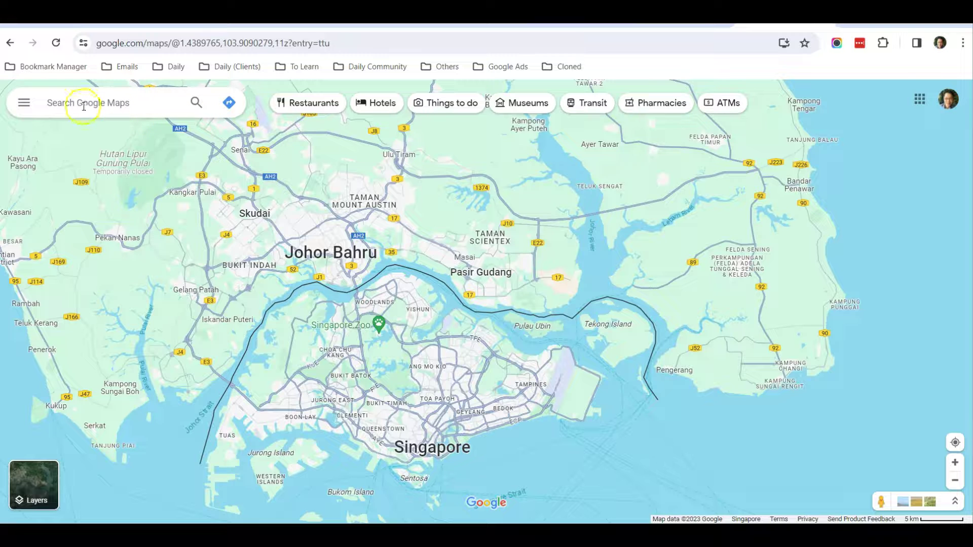
pyautogui.click(79, 104)
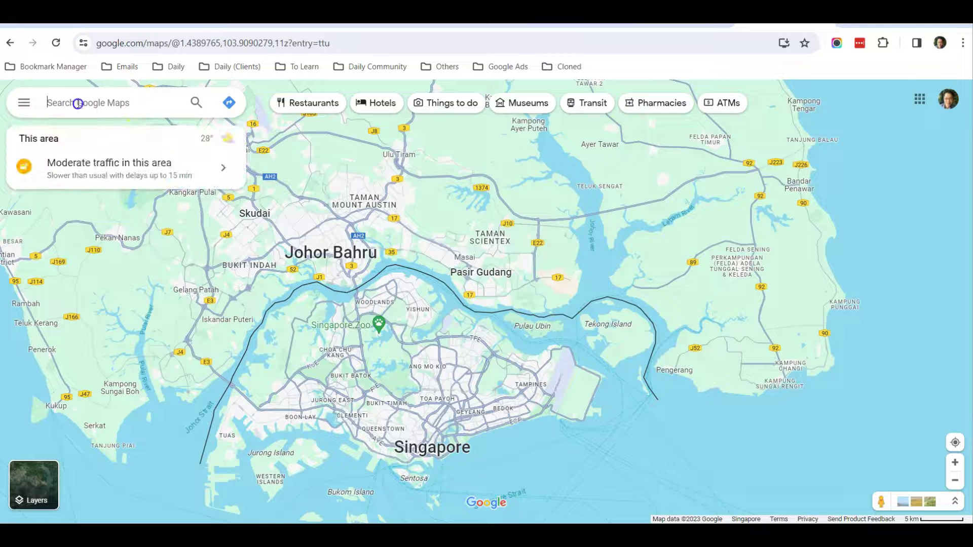
pyautogui.rightClick(78, 104)
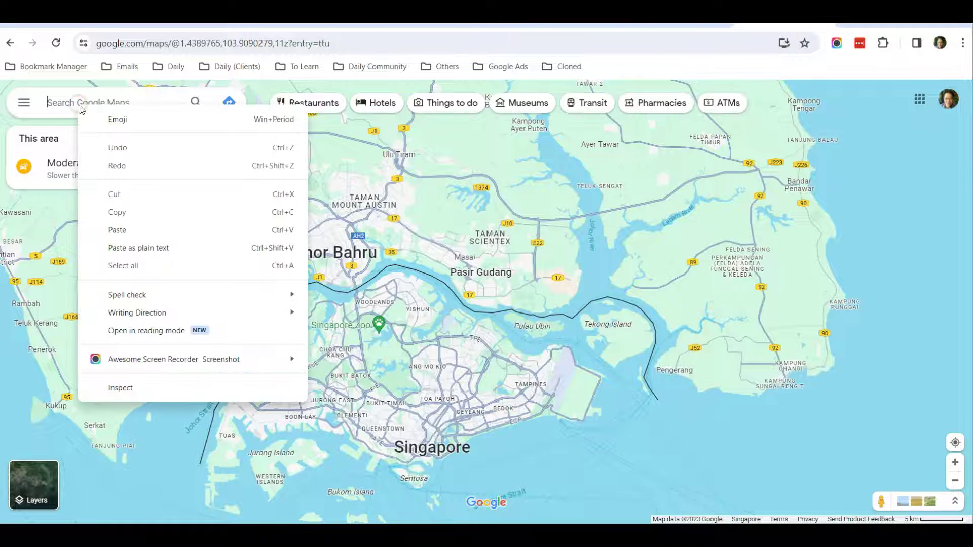
pyautogui.click(139, 247)
pyautogui.click(196, 102)
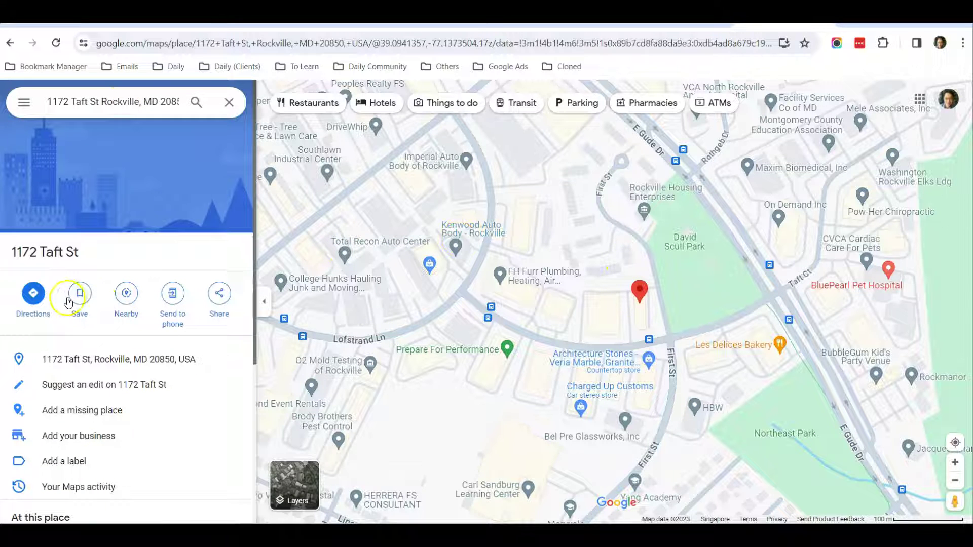
# - Copy the medium-size embed map HTML from Share, then close the dialog
pyautogui.click(212, 302)
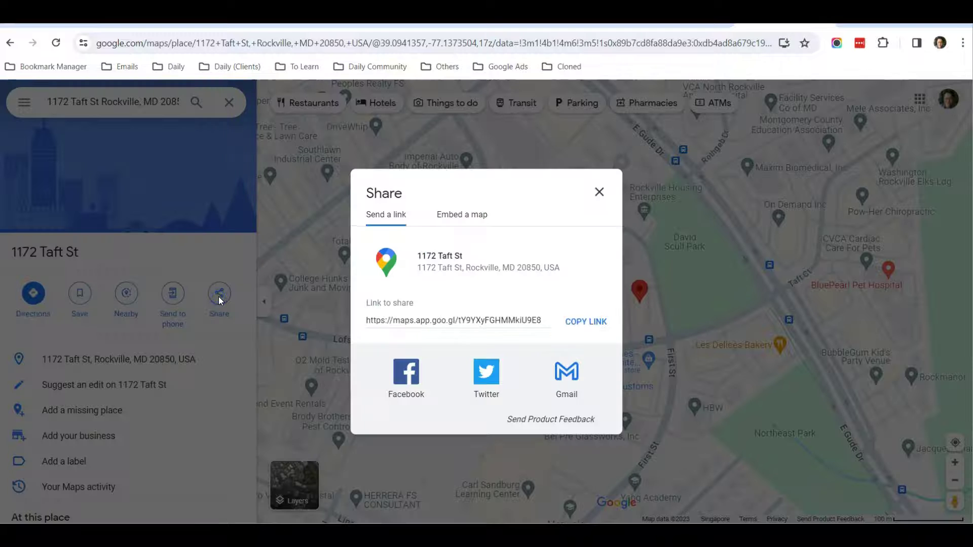
pyautogui.click(461, 215)
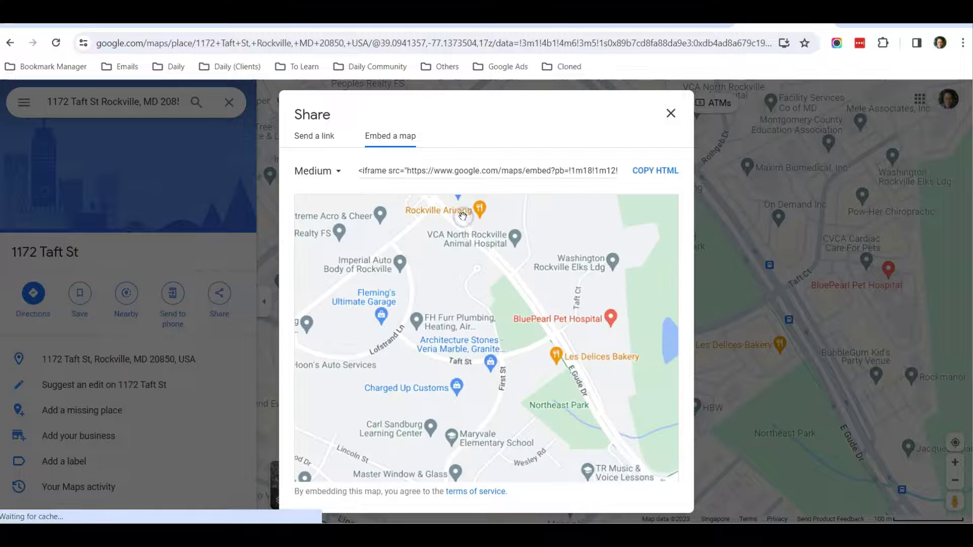
pyautogui.click(330, 170)
pyautogui.click(334, 200)
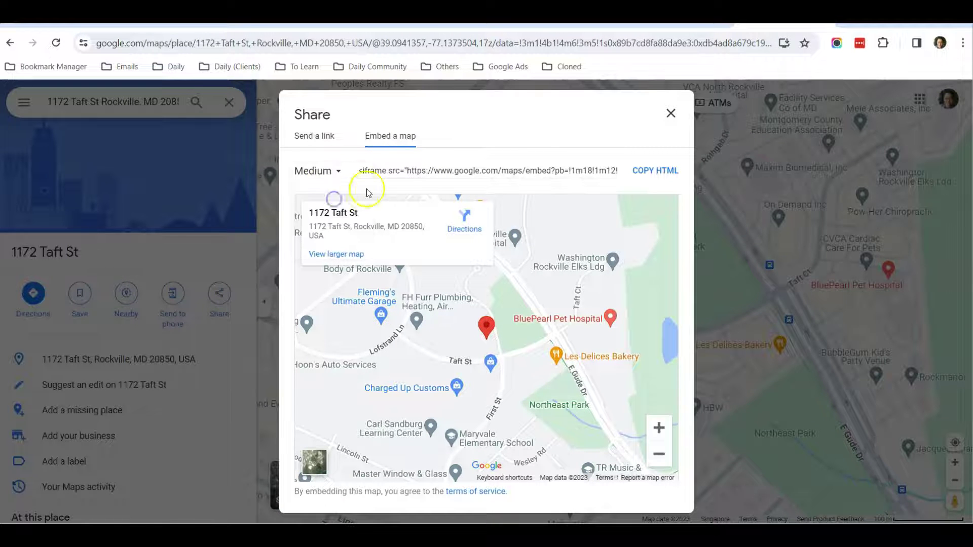
pyautogui.click(655, 170)
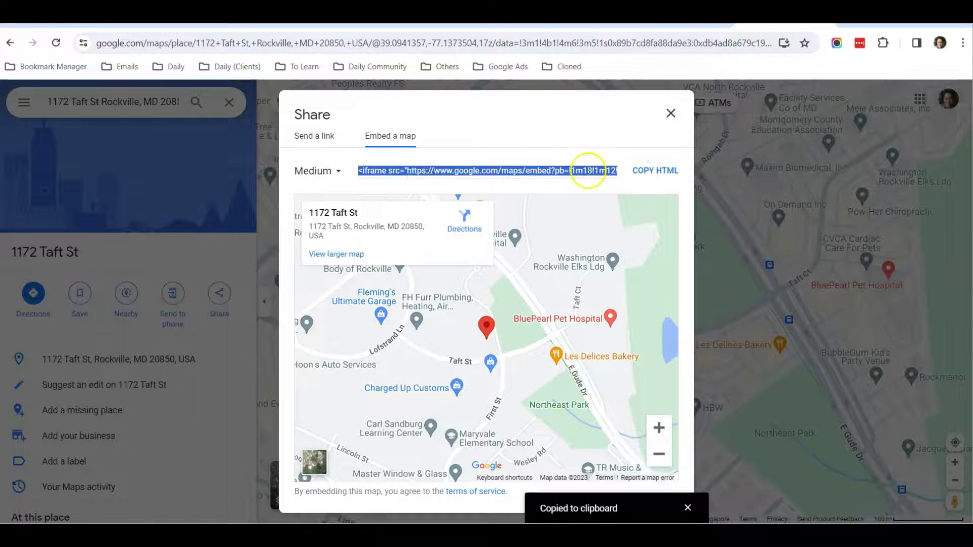
pyautogui.click(671, 115)
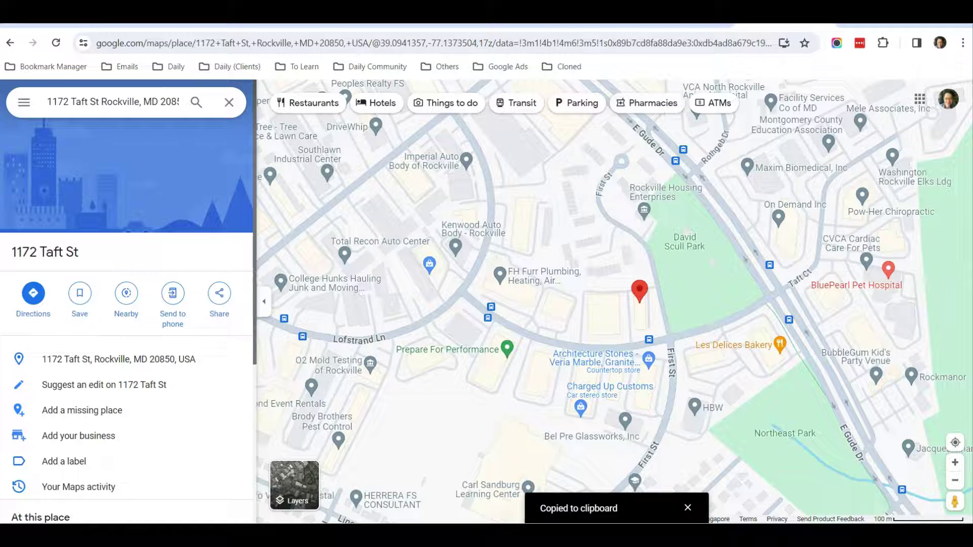
# - Add an empty block after the image in the right-hand column
pyautogui.click(583, 23)
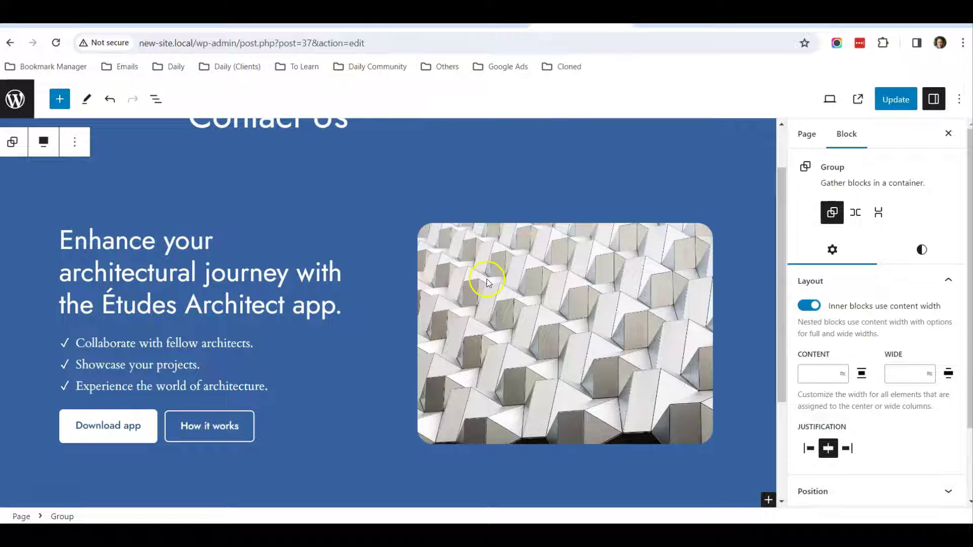
pyautogui.click(343, 278)
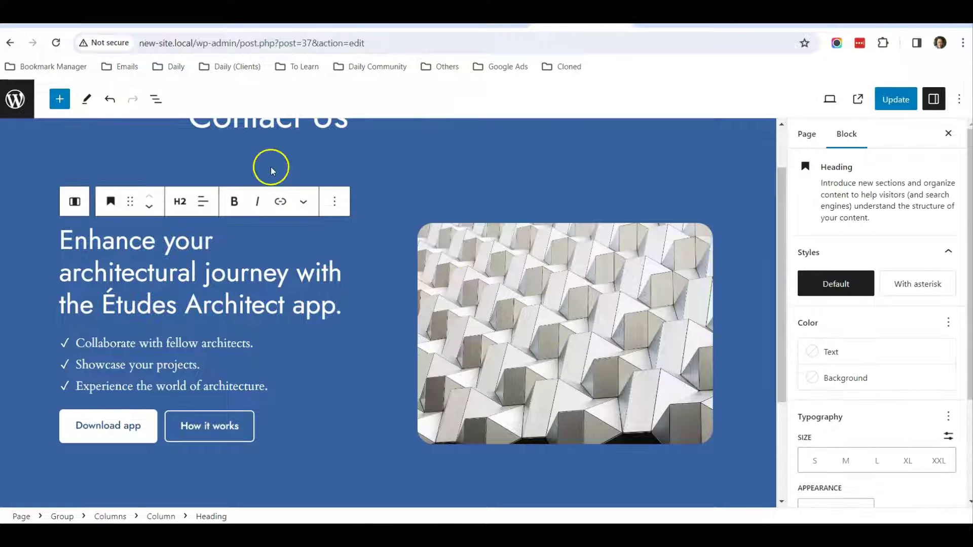
pyautogui.click(155, 99)
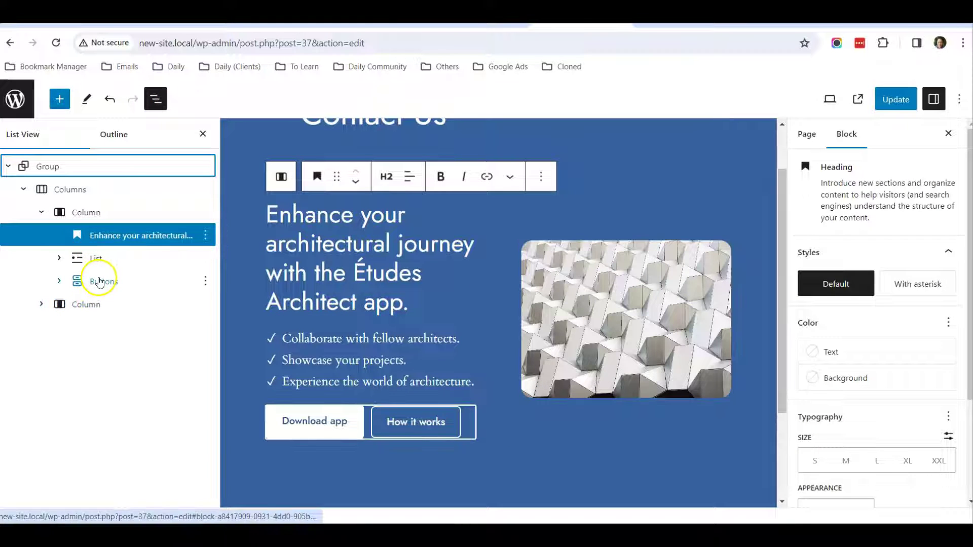
pyautogui.click(97, 307)
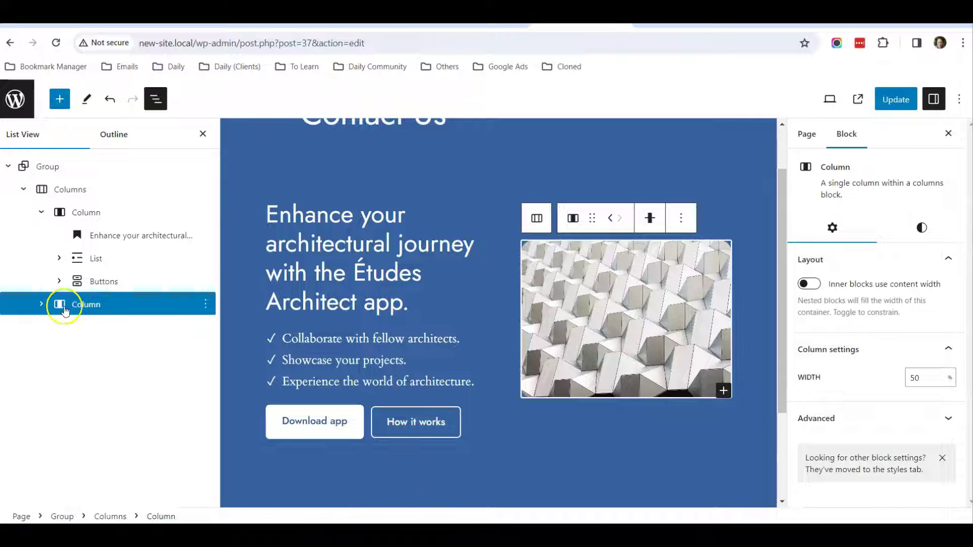
pyautogui.click(42, 306)
pyautogui.click(129, 329)
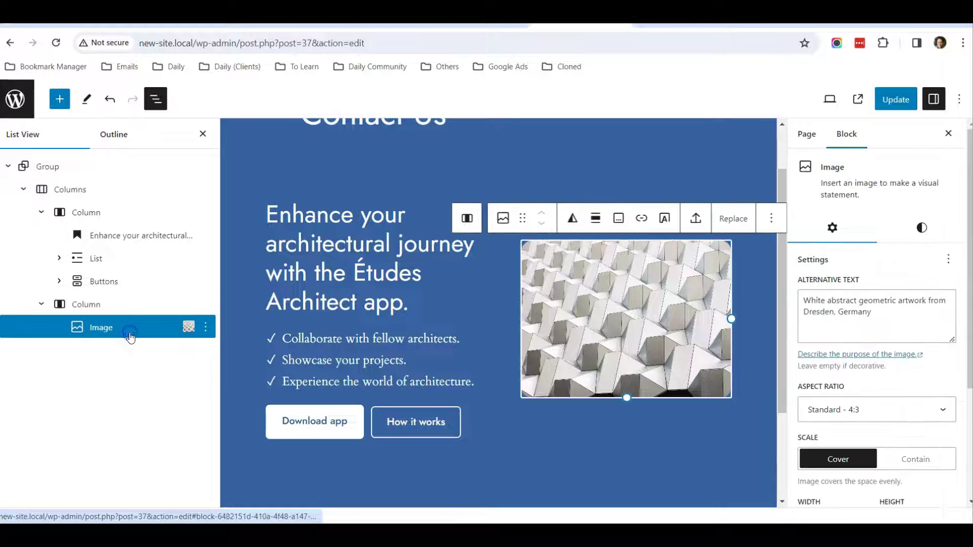
pyautogui.click(205, 328)
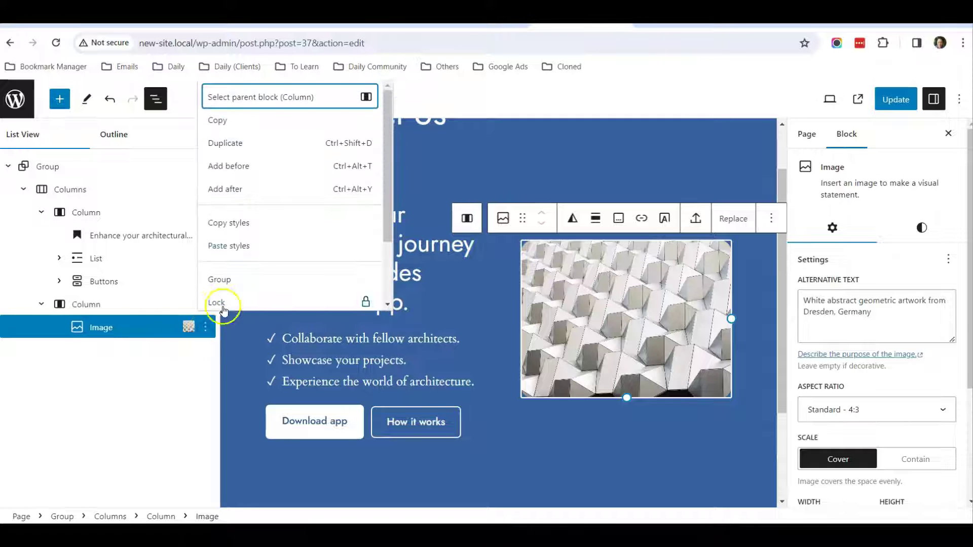
pyautogui.click(256, 190)
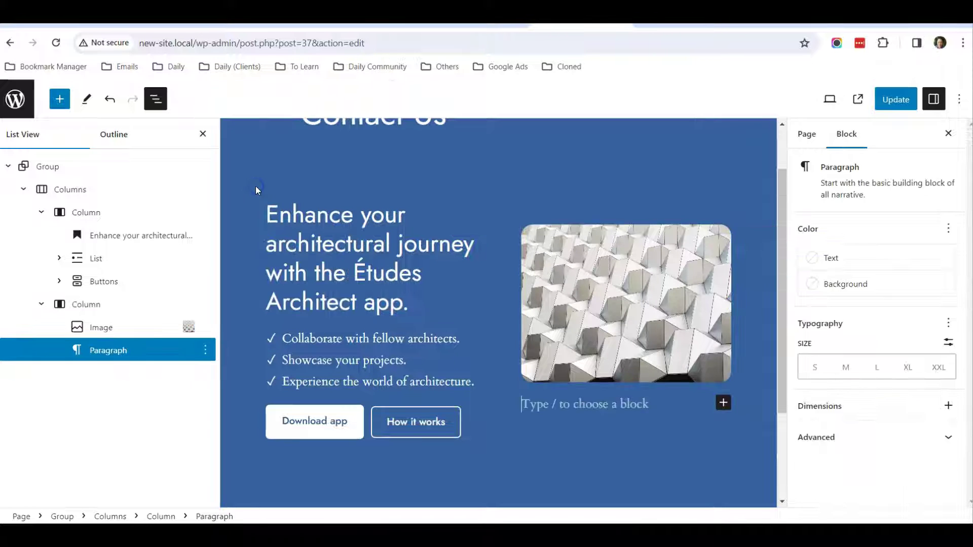
# - Make the new block Custom HTML and paste the Google Maps embed code
pyautogui.click(675, 401)
pyautogui.write('/')
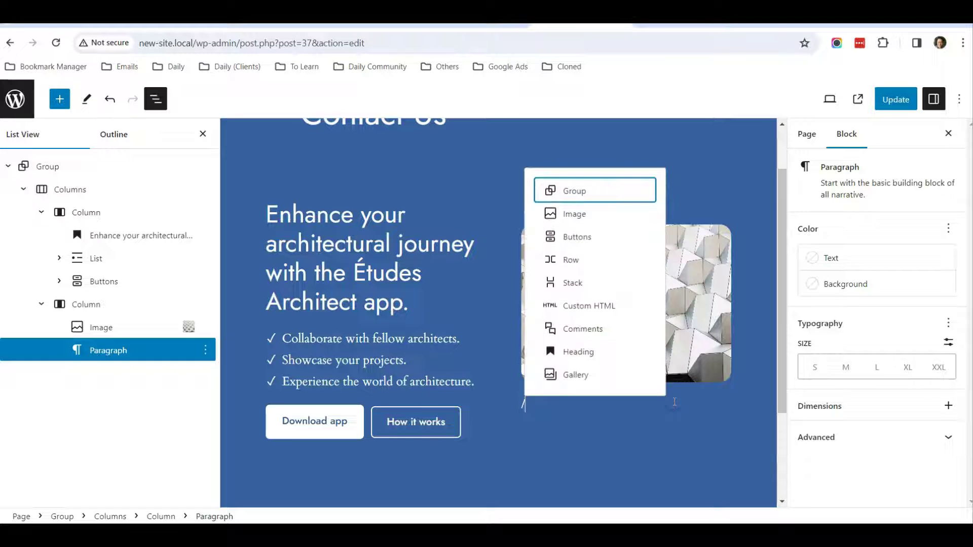
pyautogui.write('custom')
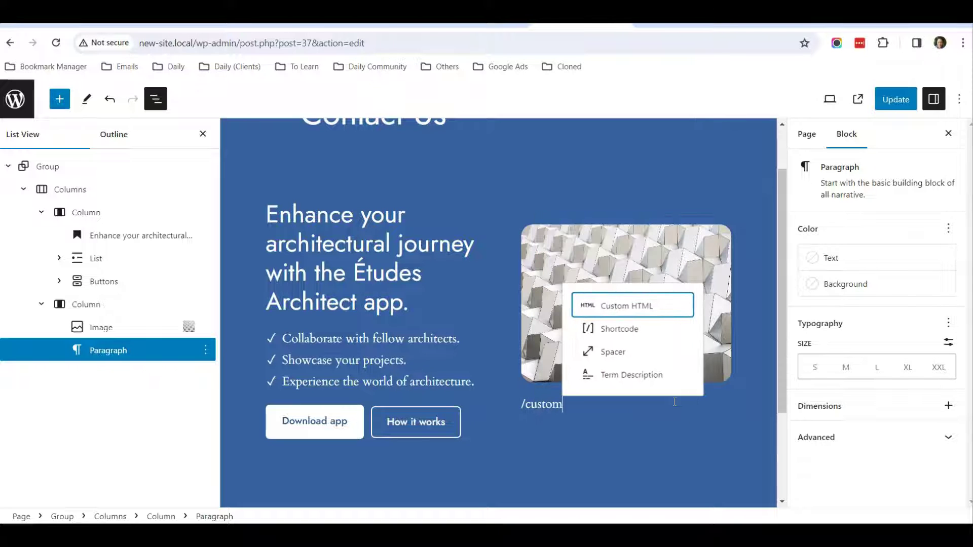
pyautogui.click(660, 304)
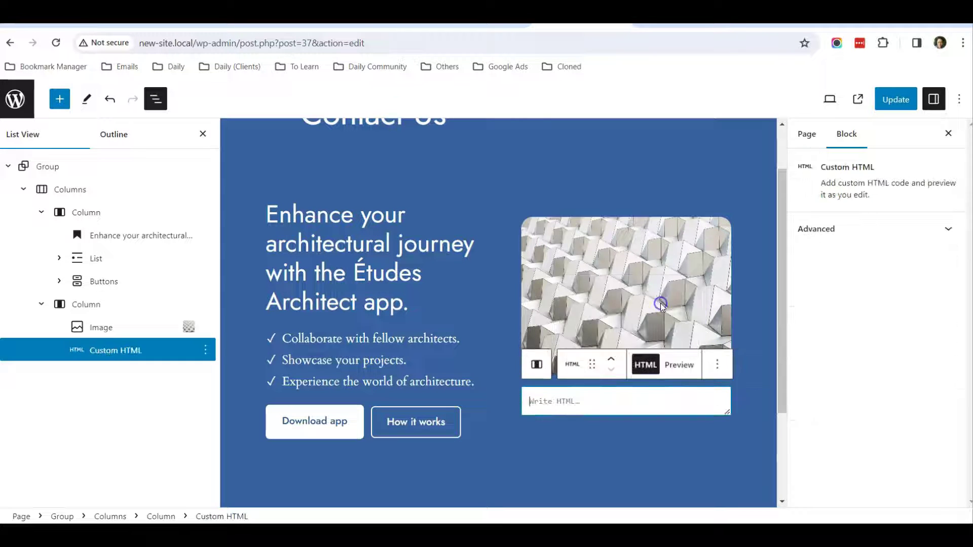
pyautogui.rightClick(564, 401)
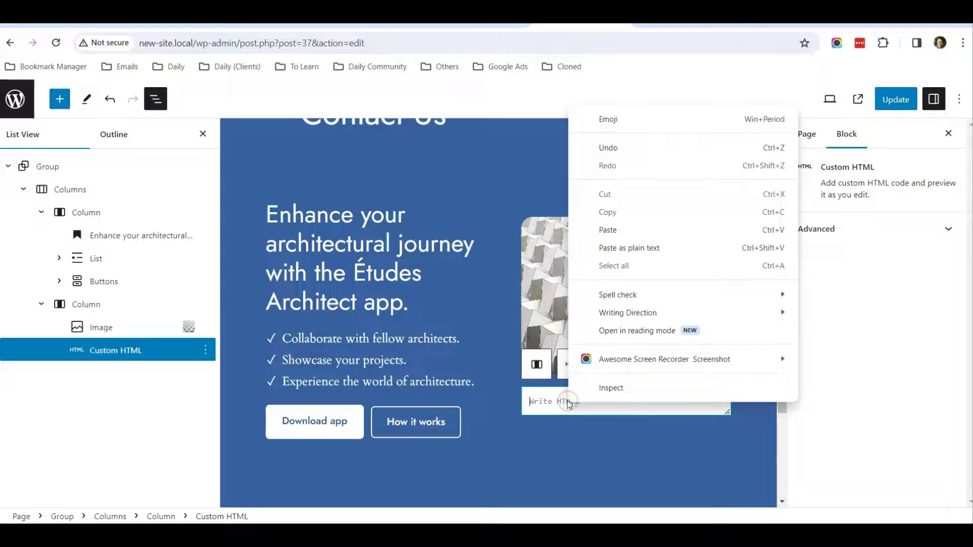
pyautogui.click(660, 257)
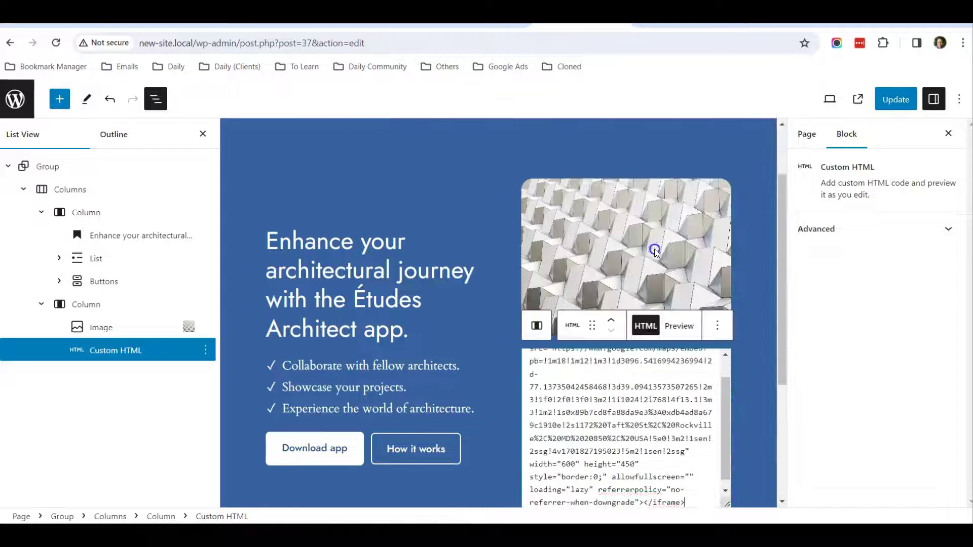
# - Delete the geometric image block and update the page
pyautogui.click(761, 387)
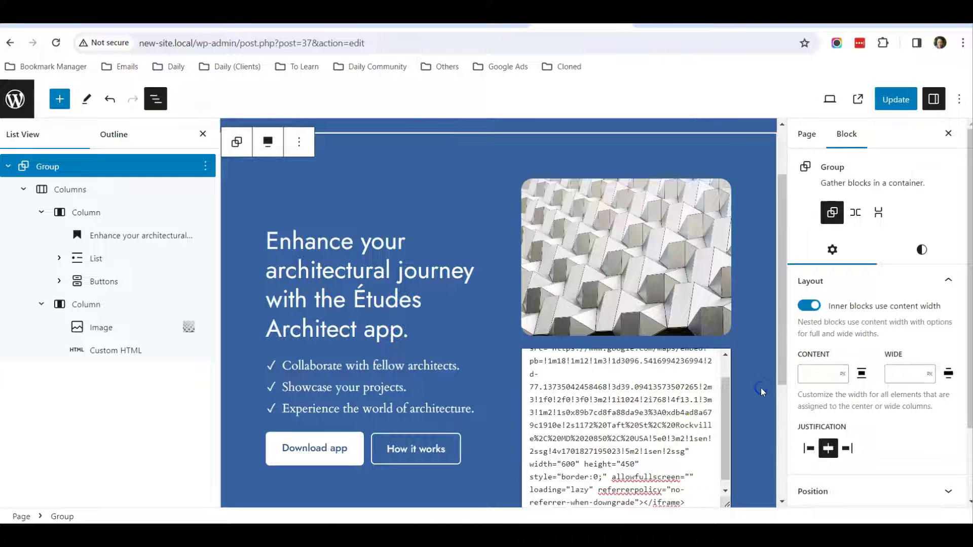
pyautogui.click(645, 270)
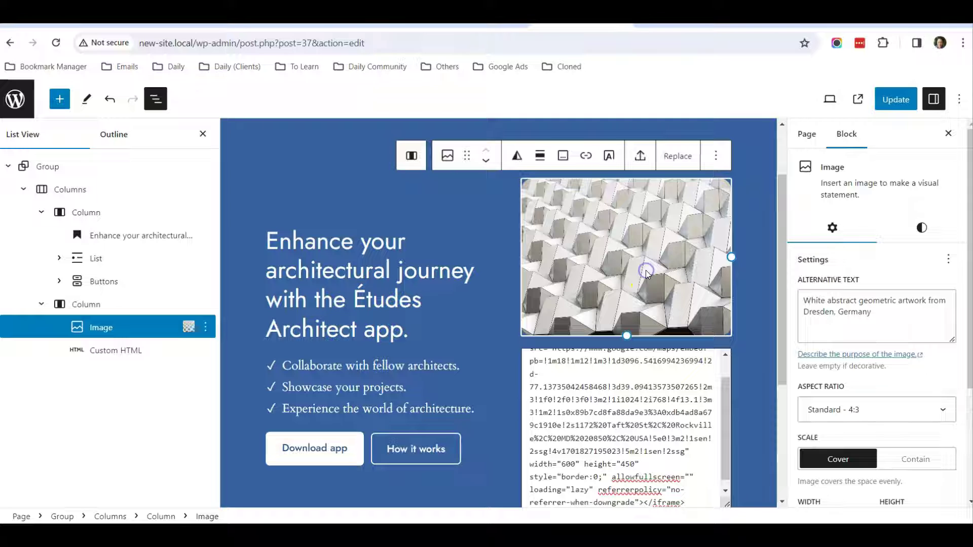
pyautogui.click(212, 328)
pyautogui.scroll(-3, 261, 274)
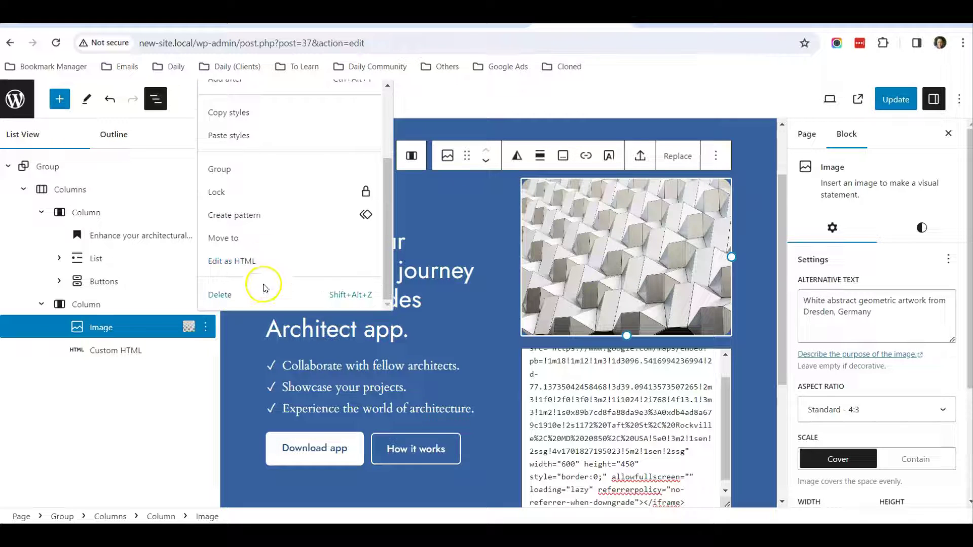
pyautogui.click(263, 292)
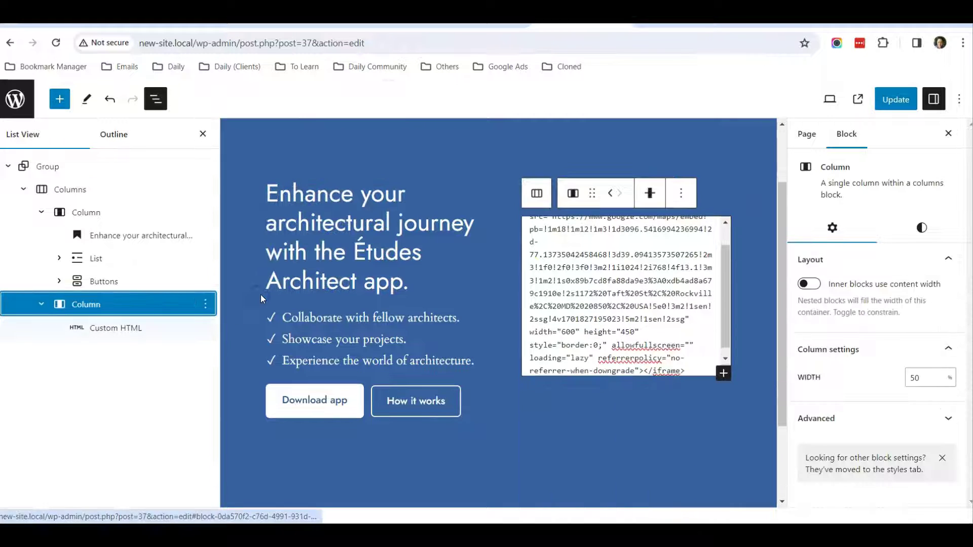
pyautogui.click(711, 445)
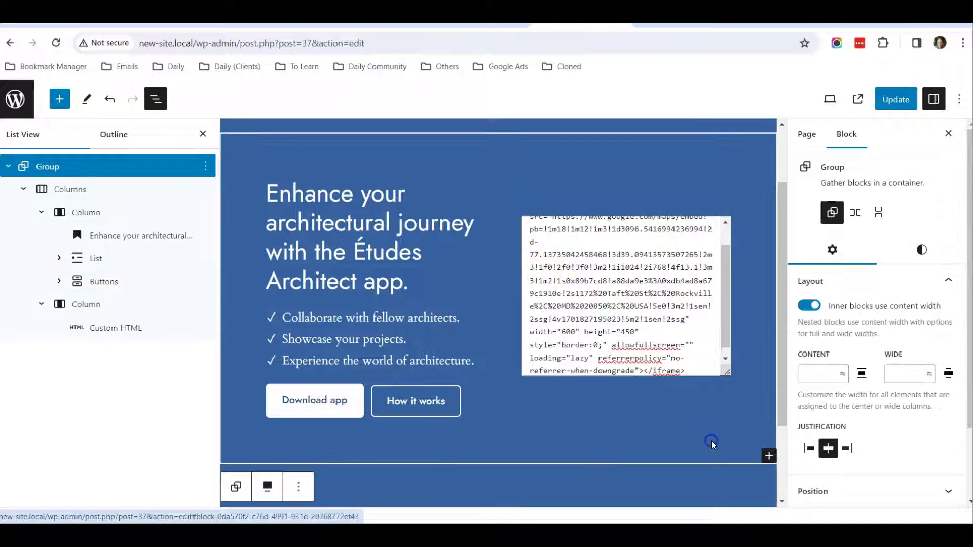
pyautogui.click(887, 105)
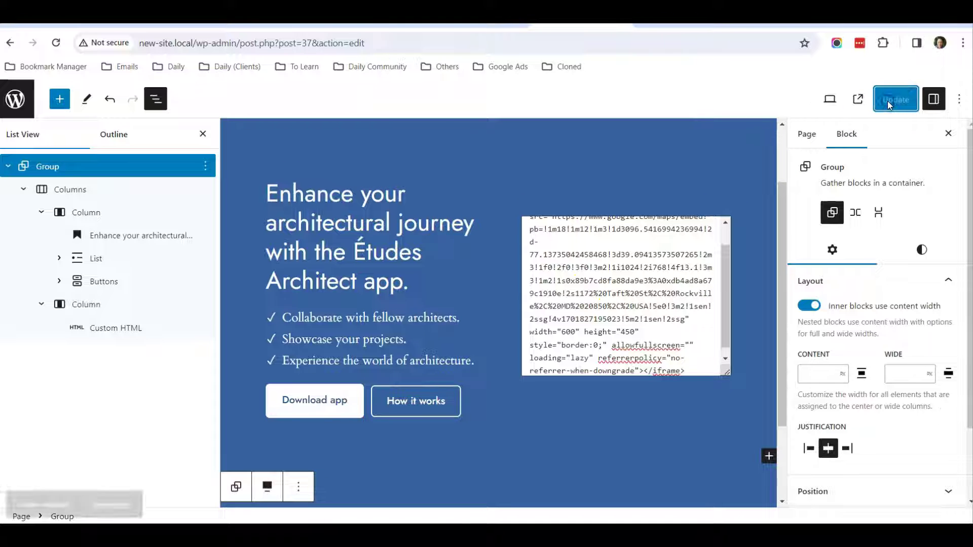
pyautogui.click(856, 103)
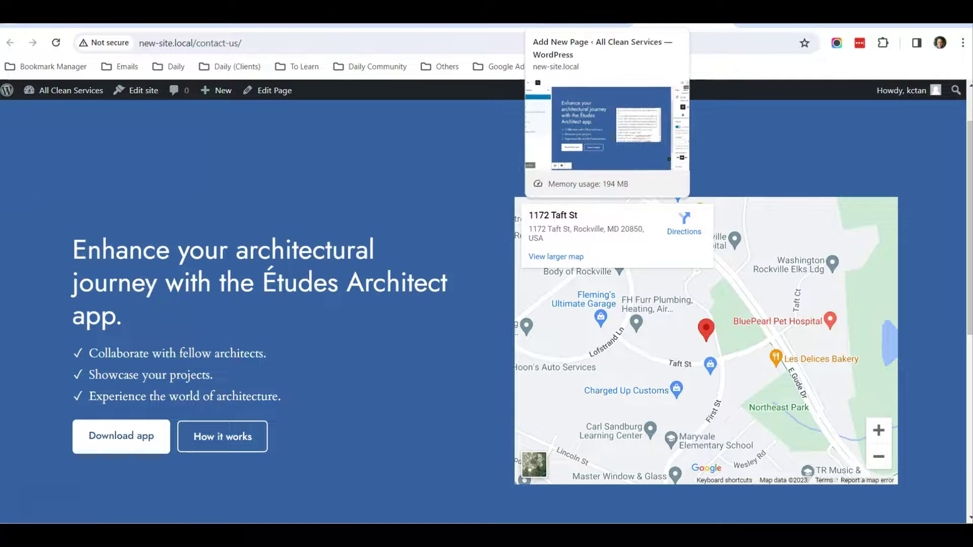
pyautogui.click(565, 28)
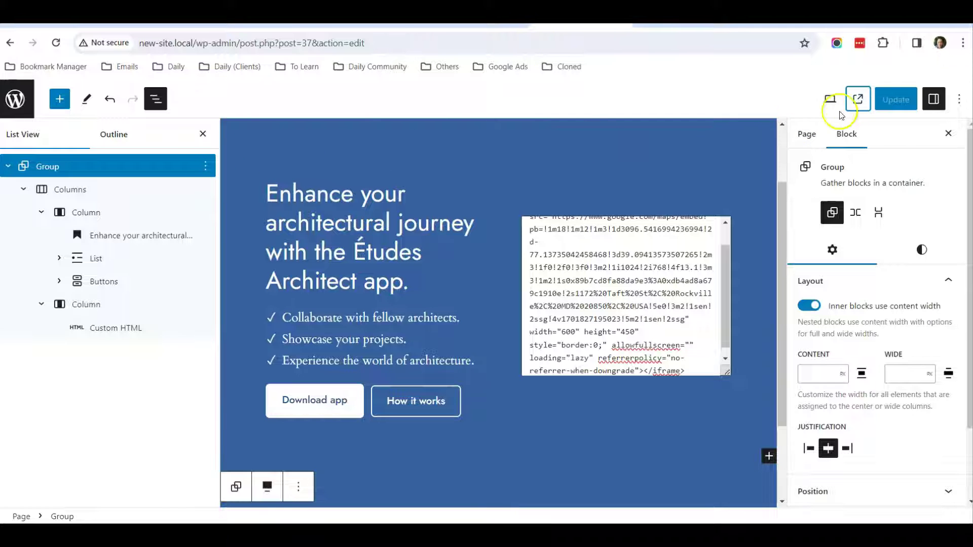
# - Search the Add Plugins directory for contact form plugins
pyautogui.click(15, 101)
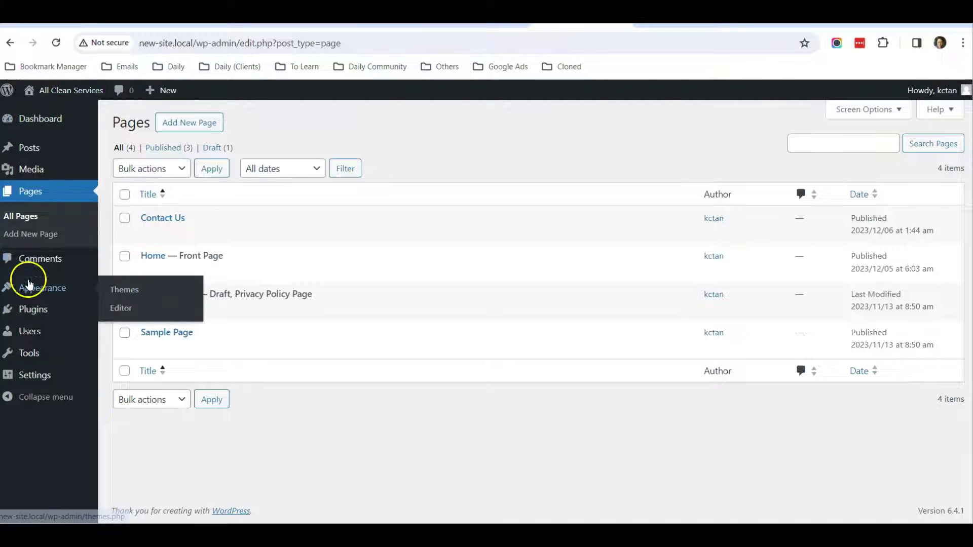
pyautogui.moveTo(32, 308)
pyautogui.click(133, 331)
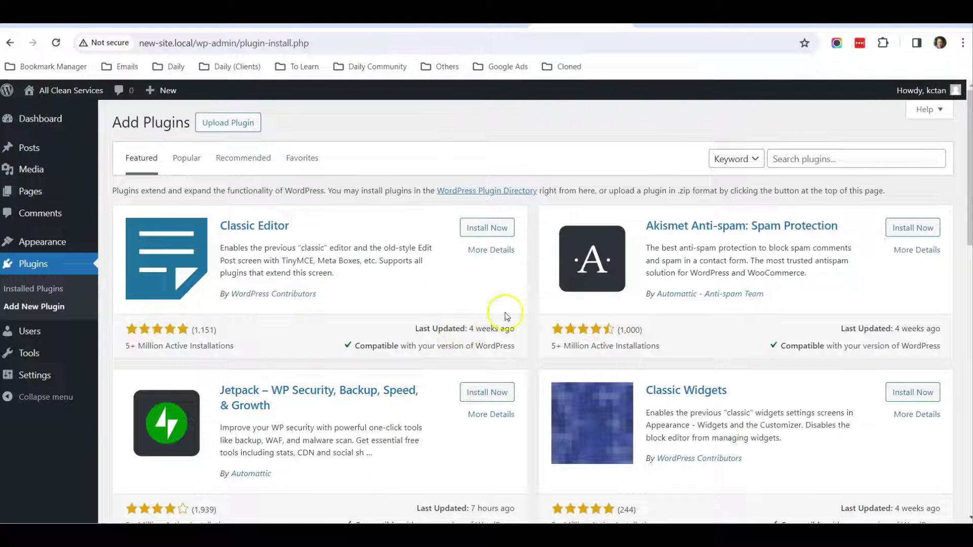
pyautogui.click(815, 161)
pyautogui.write('contact form')
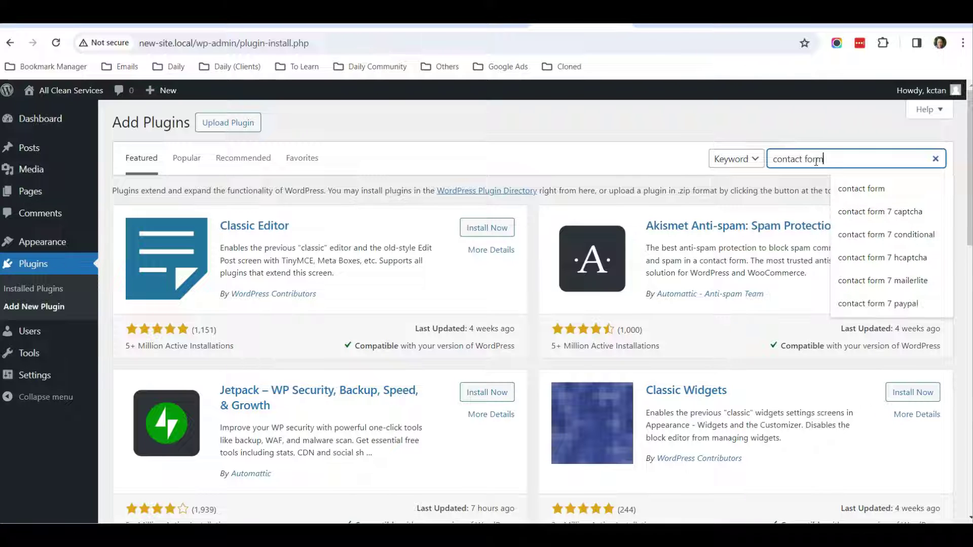
pyautogui.press('Return')
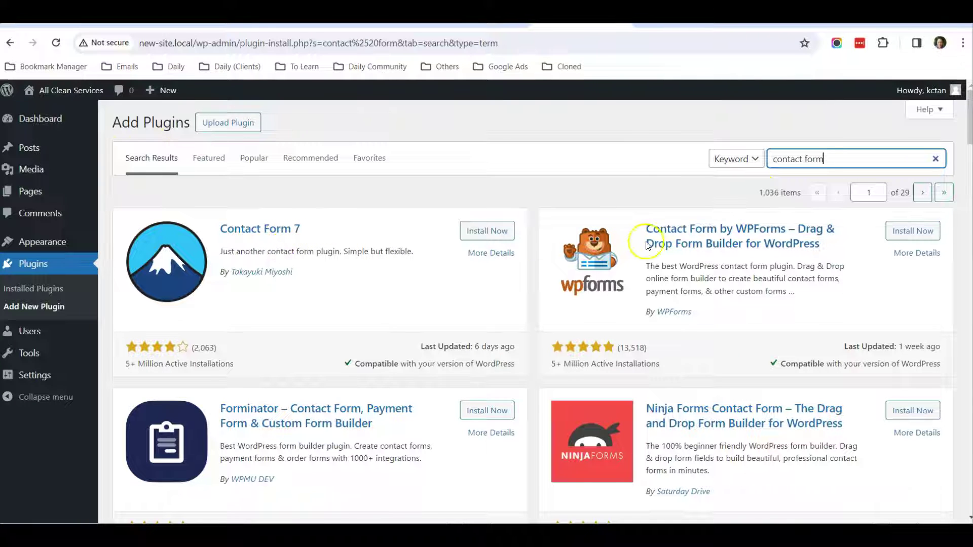
# - Scroll through the contact form search results down to Fluent Forms
pyautogui.scroll(-3, 729, 245)
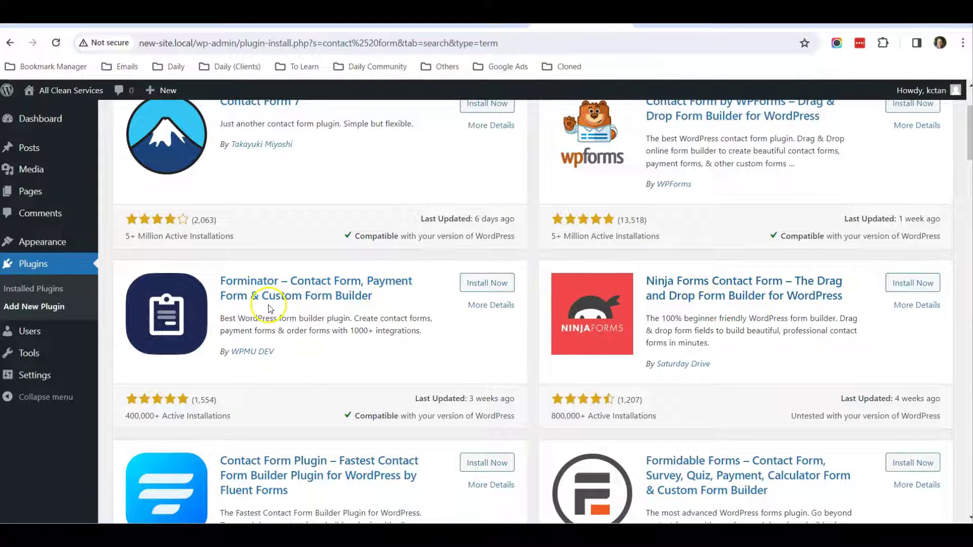
pyautogui.scroll(-2, 268, 306)
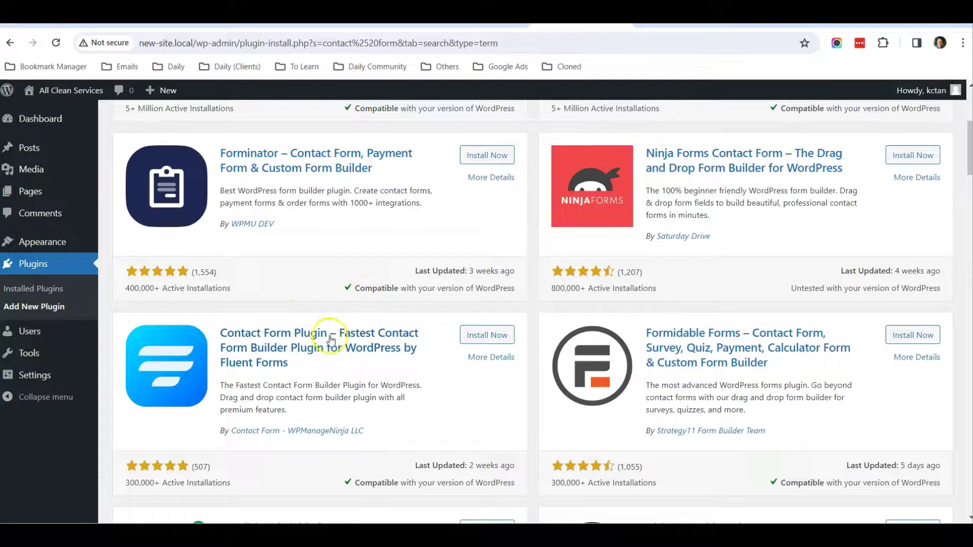
pyautogui.scroll(-1, 395, 319)
pyautogui.scroll(-3, 521, 307)
pyautogui.scroll(-3, 528, 308)
pyautogui.scroll(3, 528, 308)
pyautogui.scroll(4, 528, 308)
pyautogui.scroll(2, 527, 308)
pyautogui.scroll(3, 529, 310)
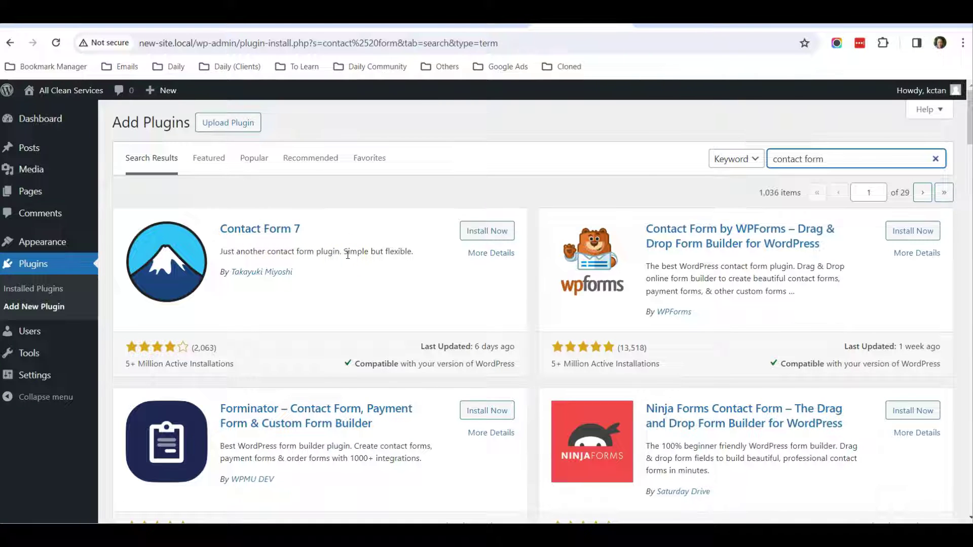
pyautogui.click(293, 243)
pyautogui.scroll(-3, 532, 256)
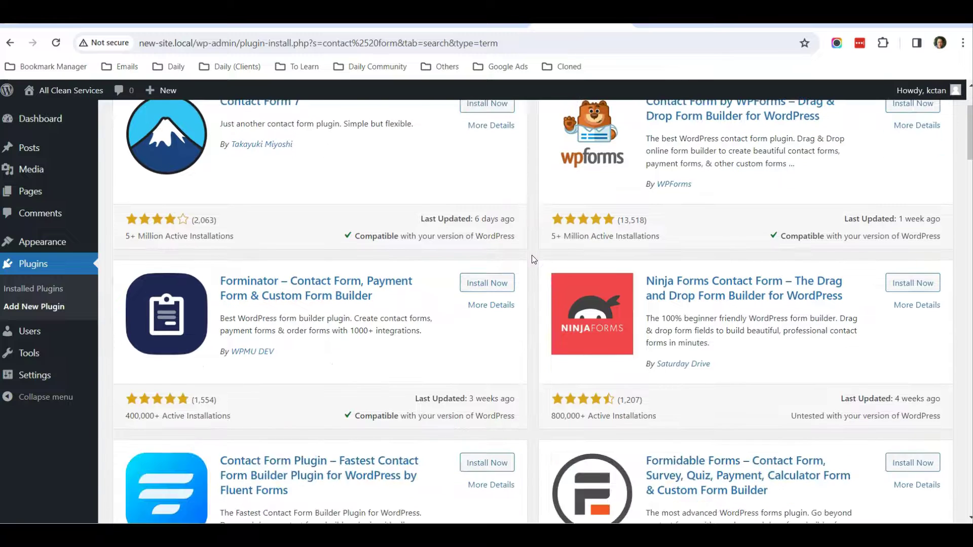
pyautogui.scroll(-2, 534, 259)
pyautogui.scroll(-3, 531, 259)
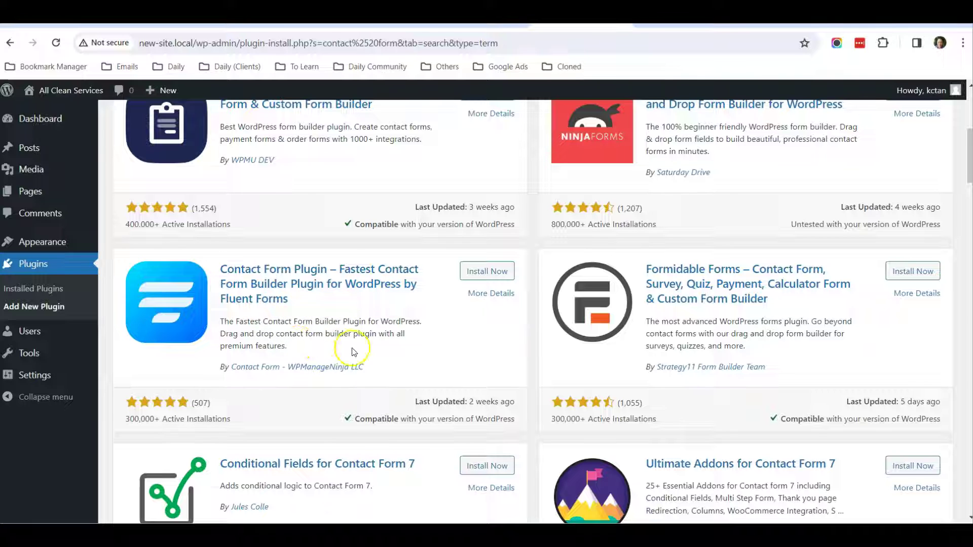
# - Install and activate Fluent Forms, then open its Forms list
pyautogui.click(488, 274)
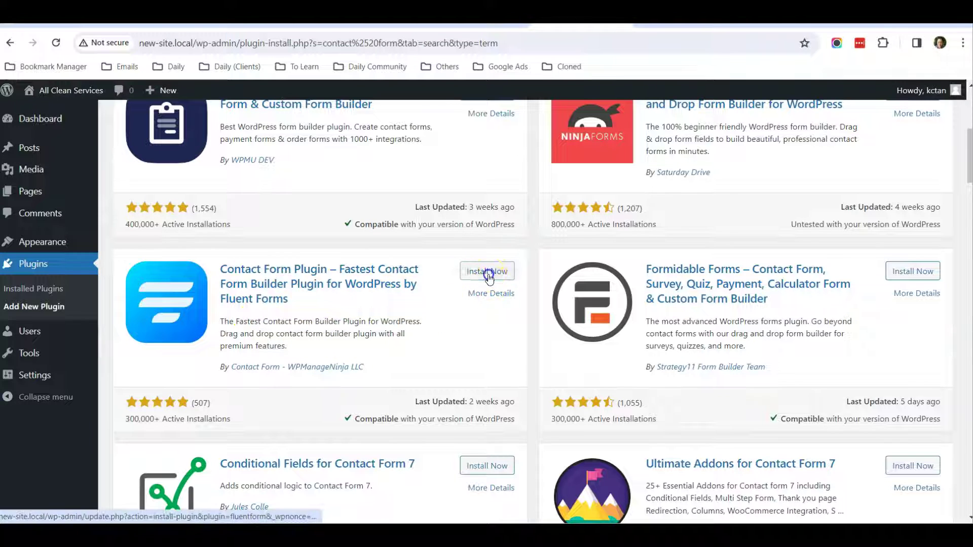
pyautogui.click(492, 272)
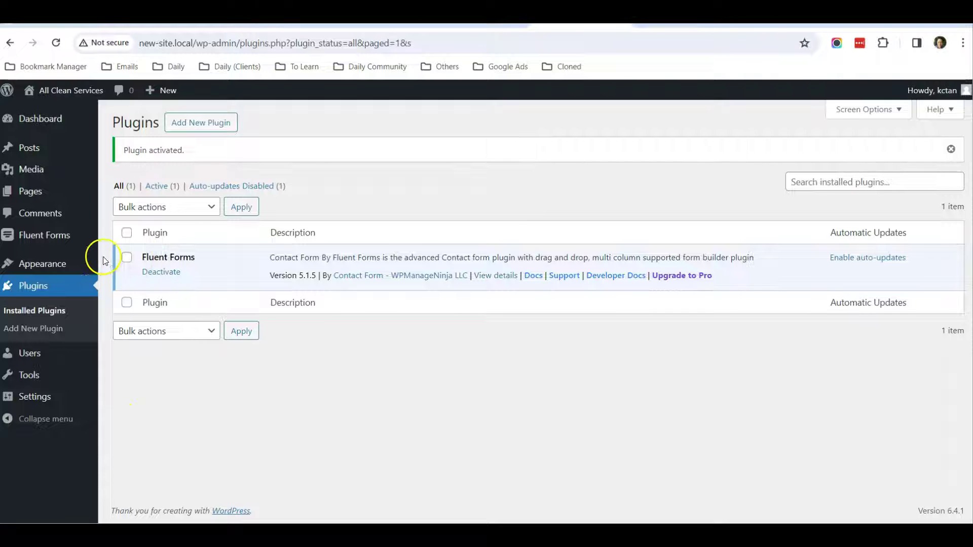
pyautogui.moveTo(44, 235)
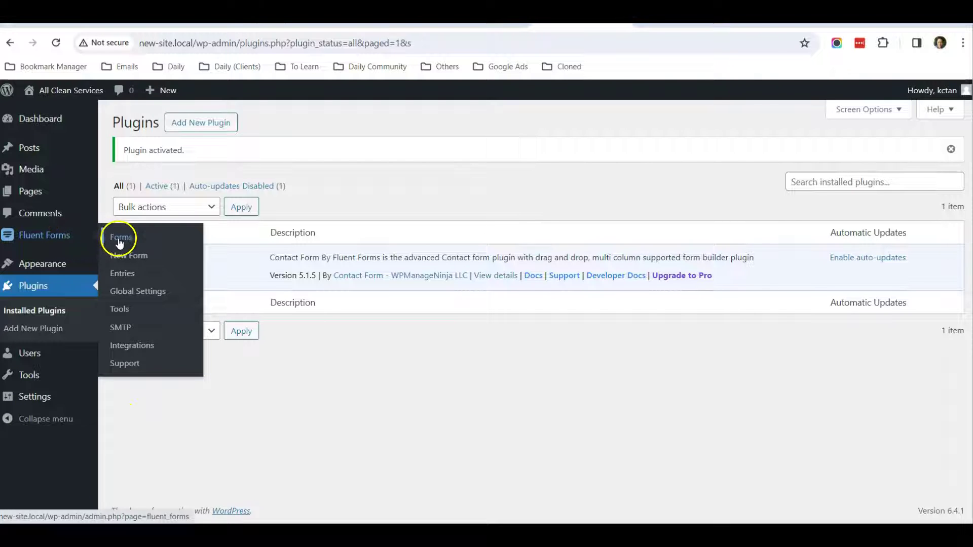
pyautogui.click(122, 238)
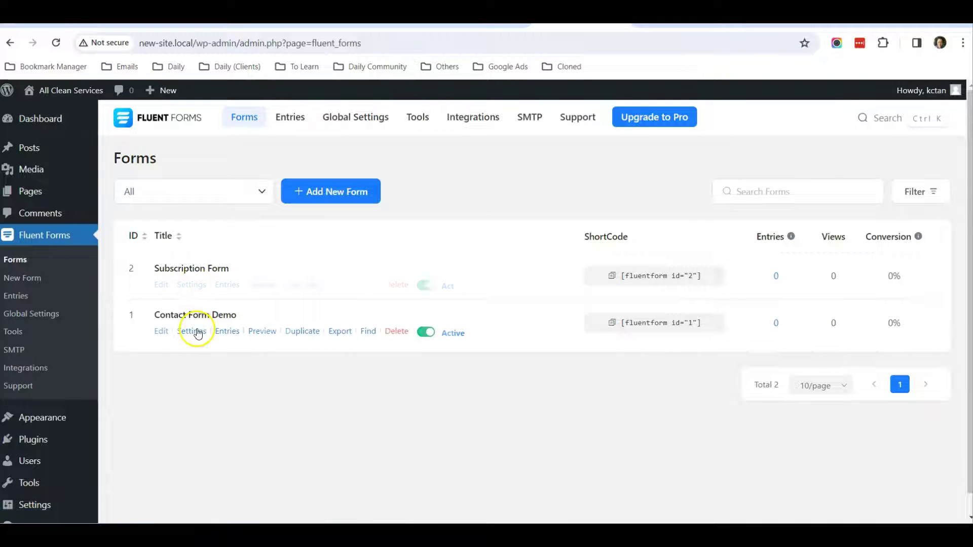
pyautogui.moveTo(191, 269)
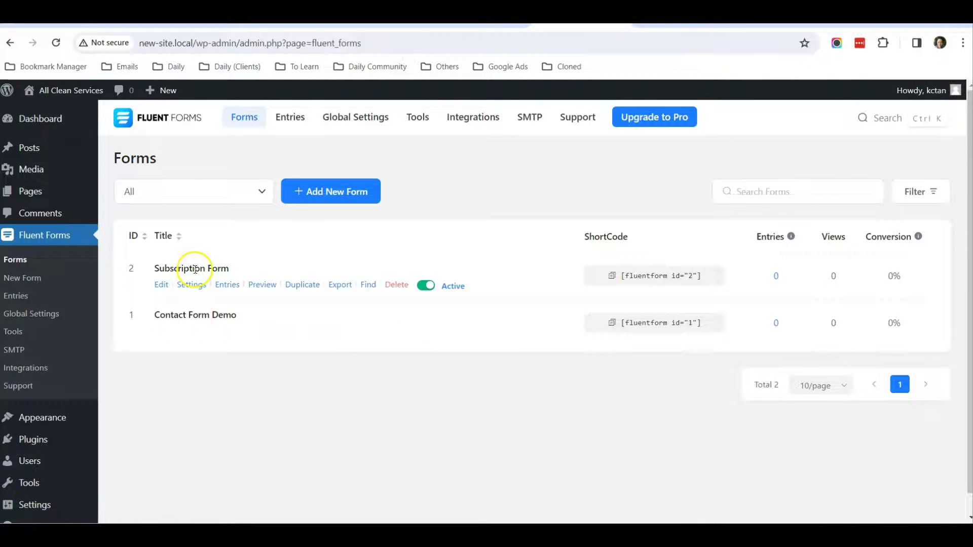
# - Delete the Subscription Form and turn off weekly email summaries
pyautogui.click(397, 284)
pyautogui.click(432, 254)
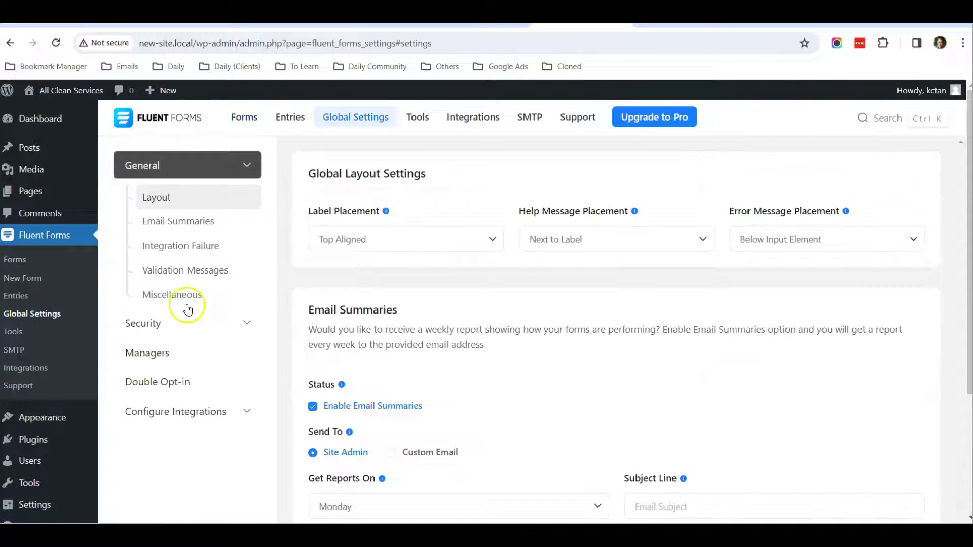
pyautogui.scroll(-3, 286, 275)
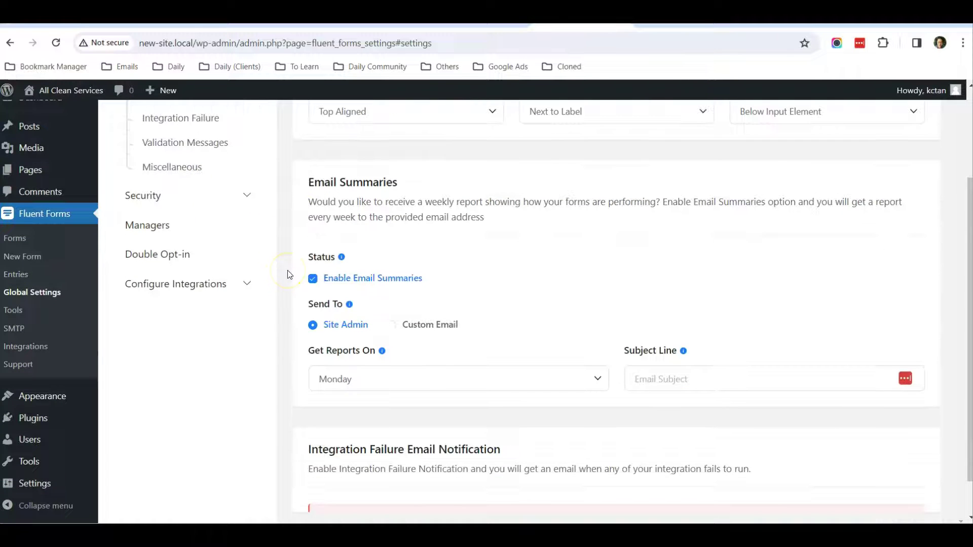
pyautogui.scroll(3, 289, 275)
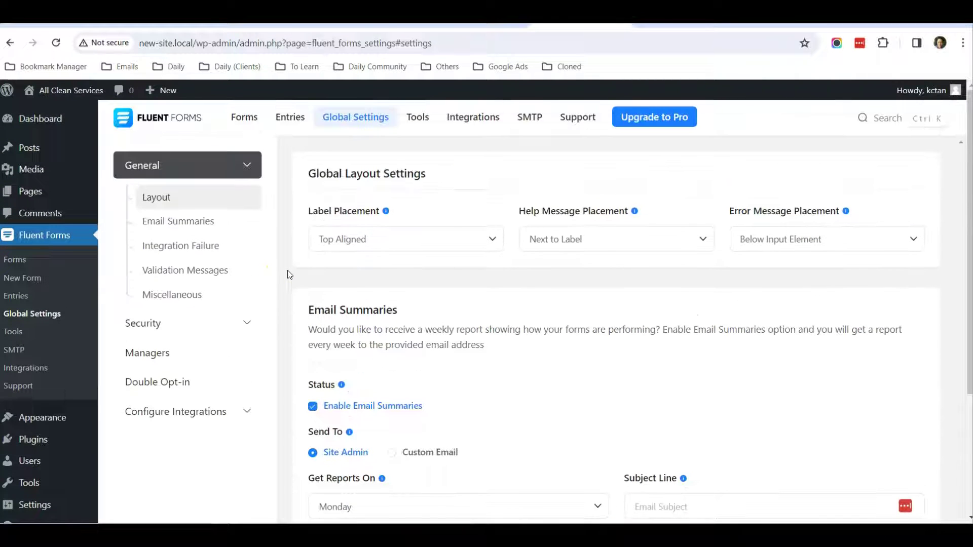
pyautogui.scroll(-3, 289, 275)
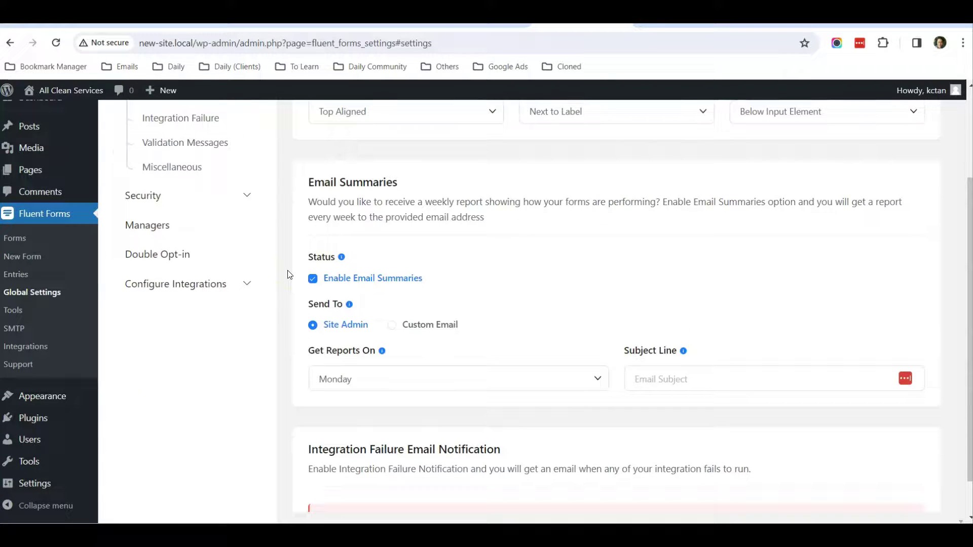
pyautogui.click(312, 279)
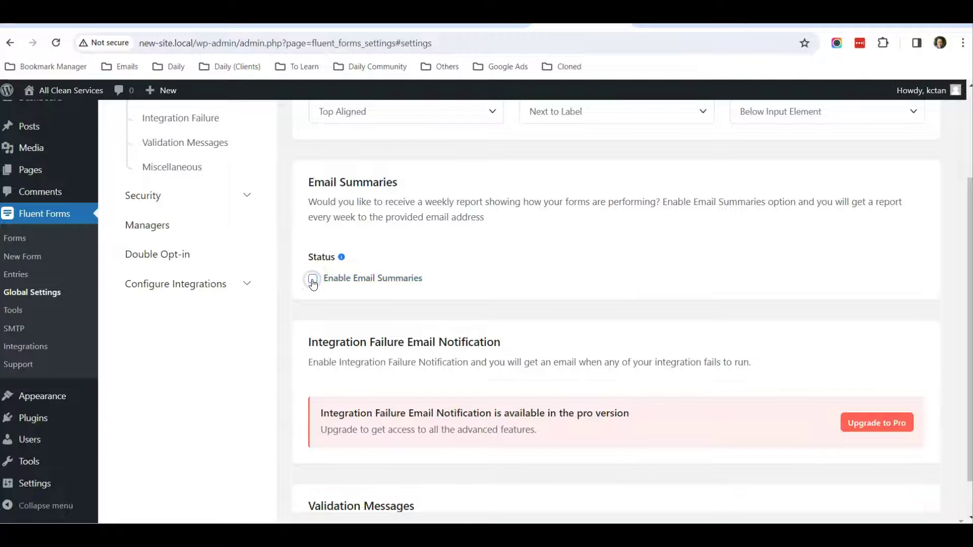
# - Switch reCAPTCHA to Version 3 and attempt to save the settings
pyautogui.scroll(-5, 299, 305)
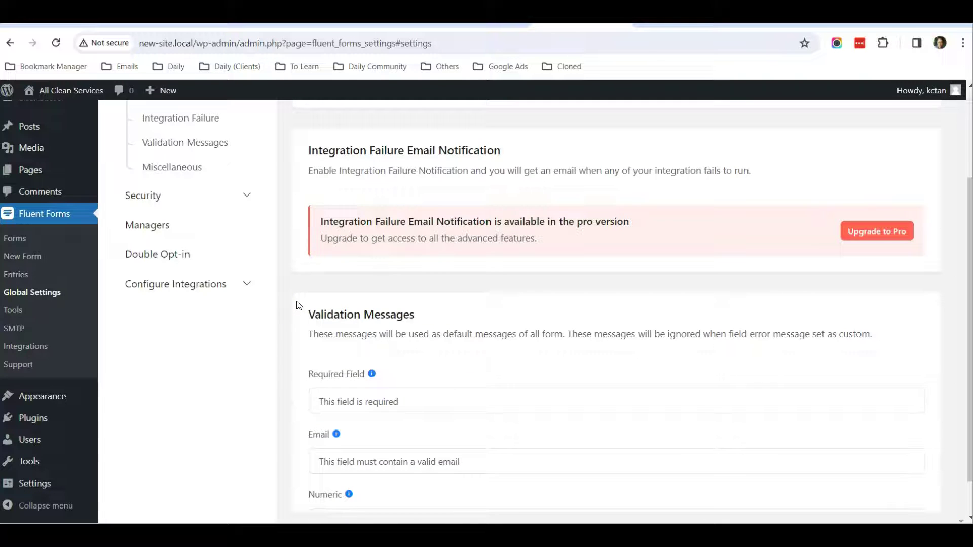
pyautogui.scroll(-5, 299, 305)
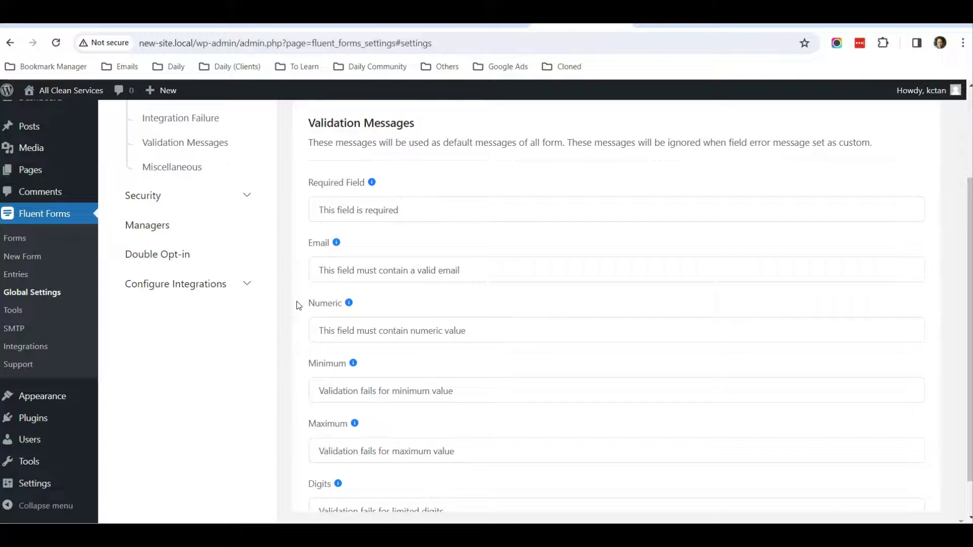
pyautogui.scroll(6, 299, 305)
pyautogui.scroll(4, 299, 305)
pyautogui.scroll(3, 299, 305)
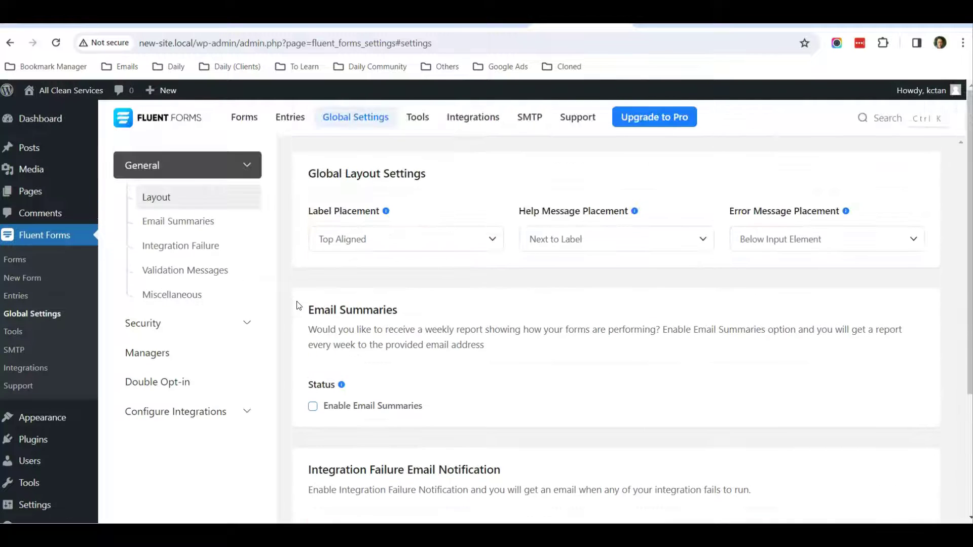
pyautogui.click(169, 324)
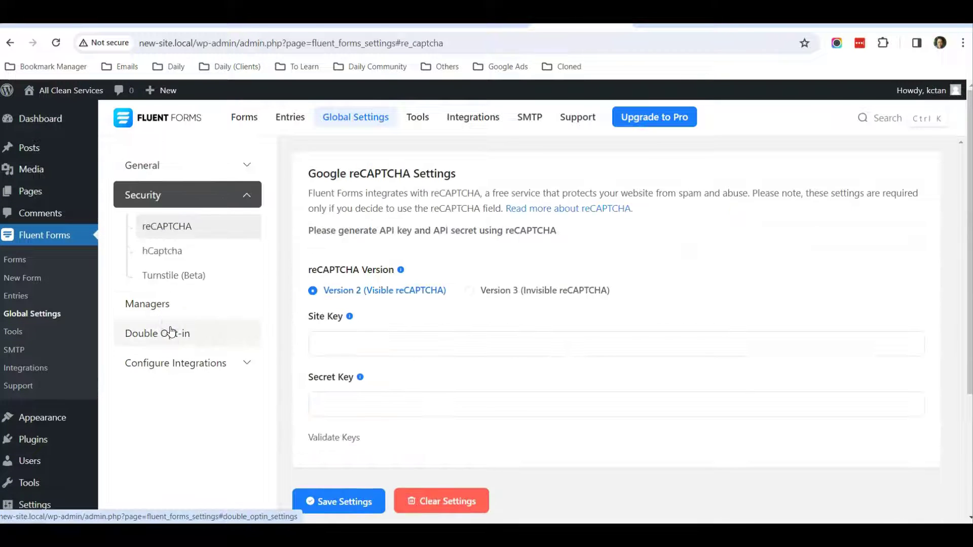
pyautogui.click(470, 297)
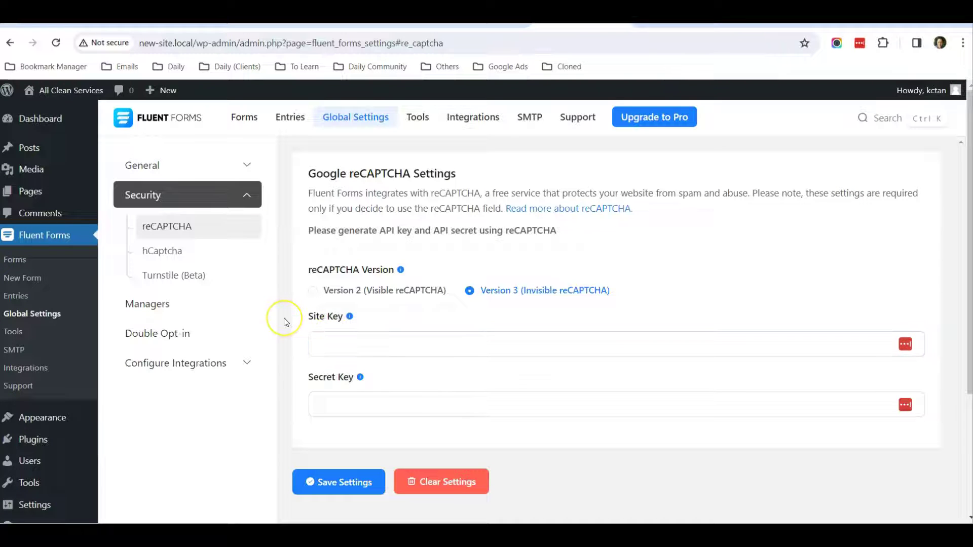
pyautogui.click(309, 335)
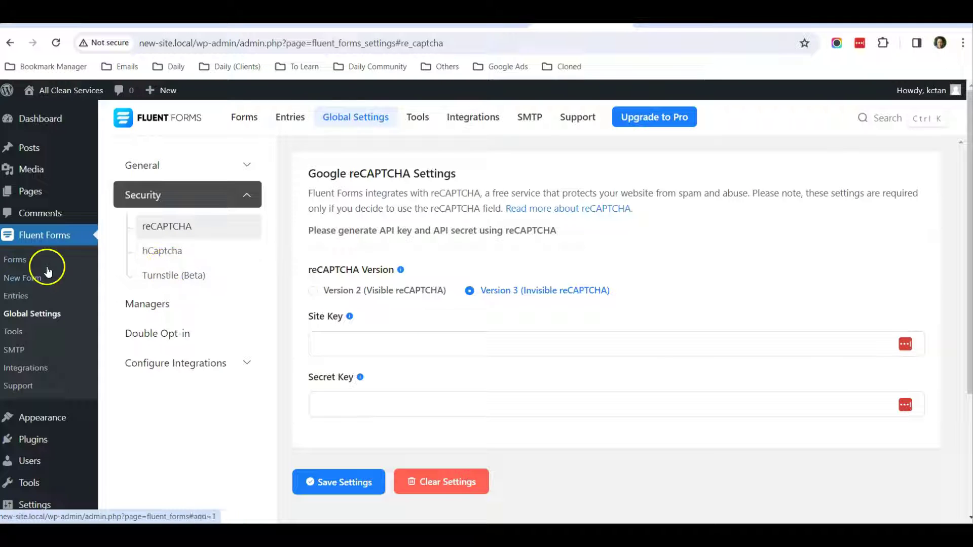
pyautogui.click(332, 485)
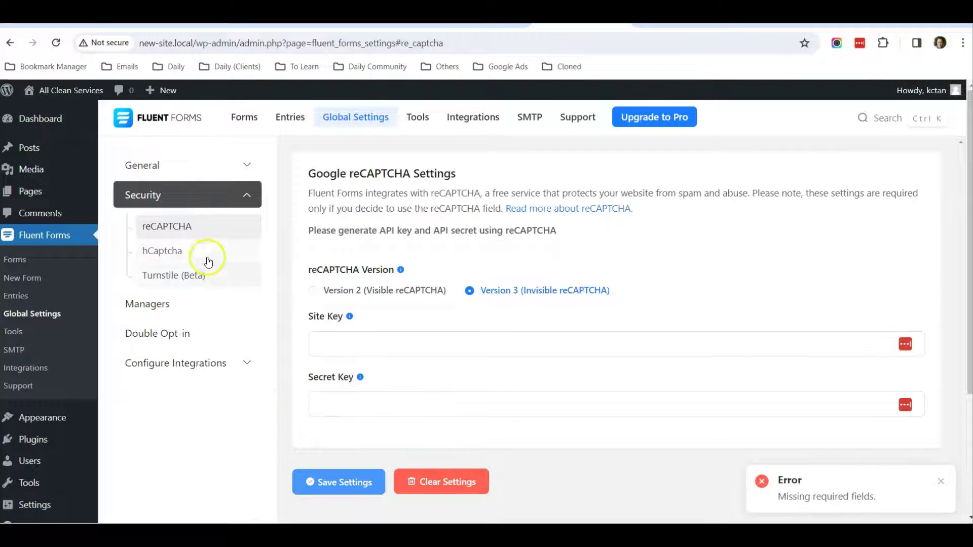
# - Create a new form from the basic contact form template
pyautogui.click(34, 260)
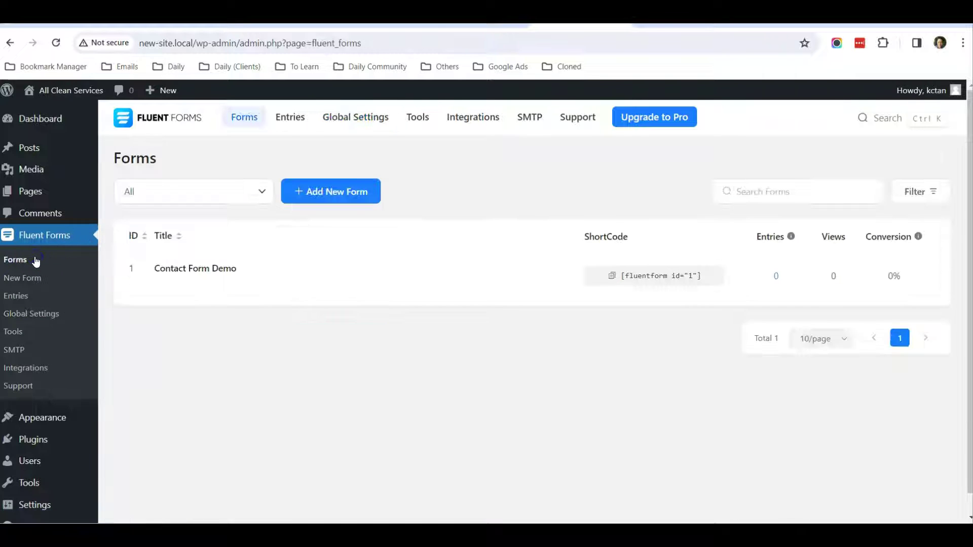
pyautogui.click(341, 200)
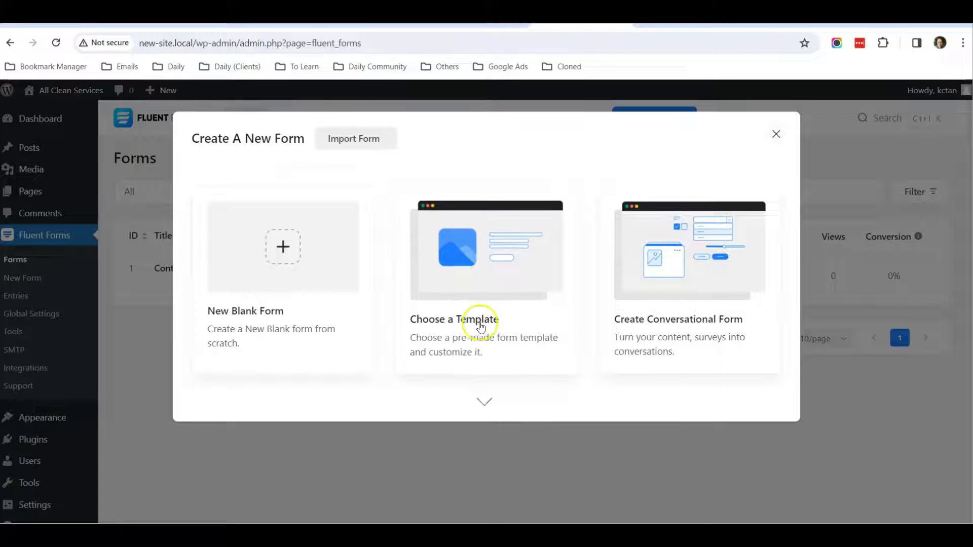
pyautogui.click(476, 302)
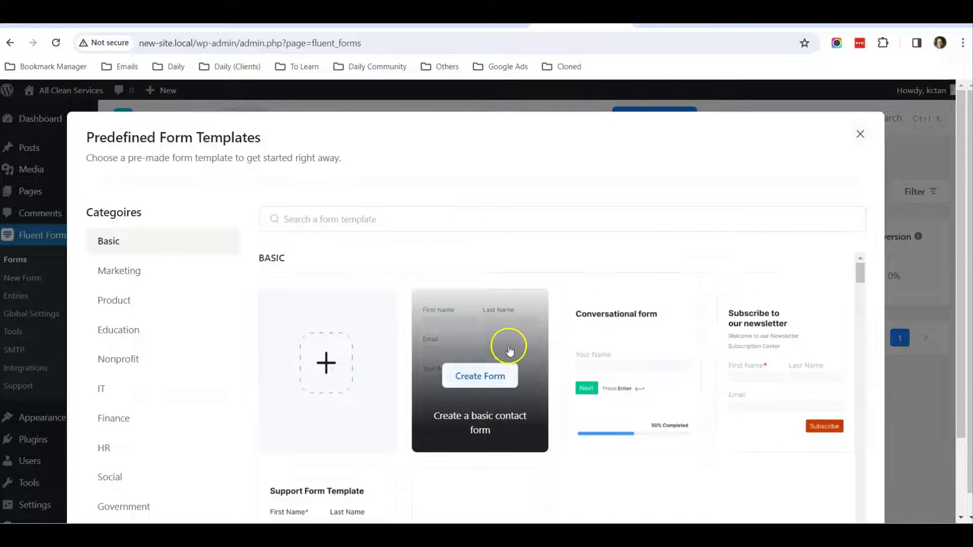
pyautogui.click(479, 381)
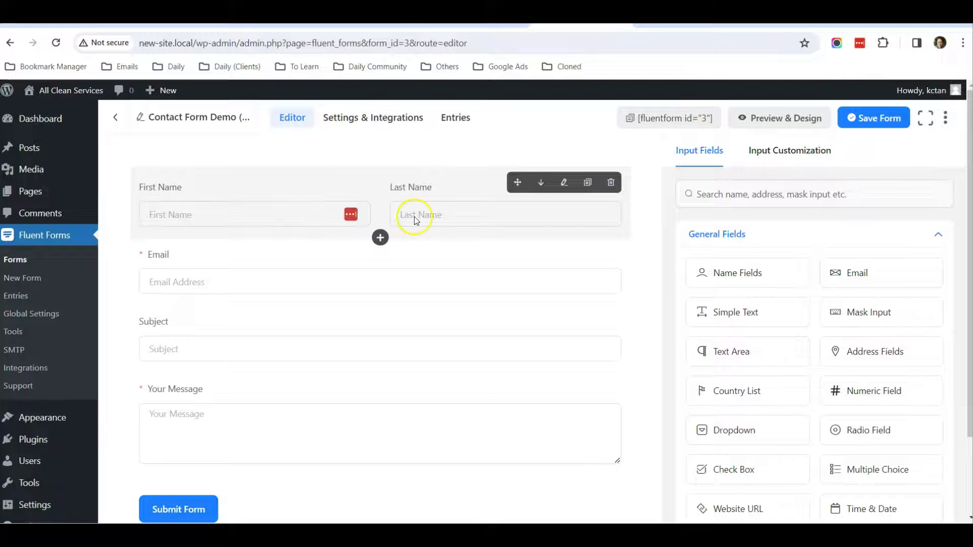
# - Remove Last Name from the Name row, leaving only First Name
pyautogui.moveTo(380, 425)
pyautogui.scroll(-2, 262, 437)
pyautogui.scroll(2, 278, 423)
pyautogui.click(431, 216)
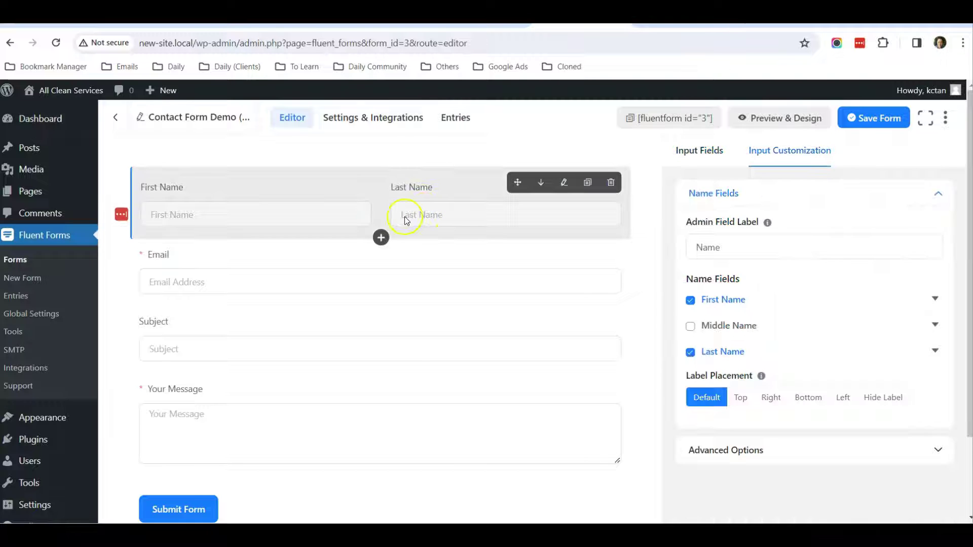
pyautogui.click(689, 353)
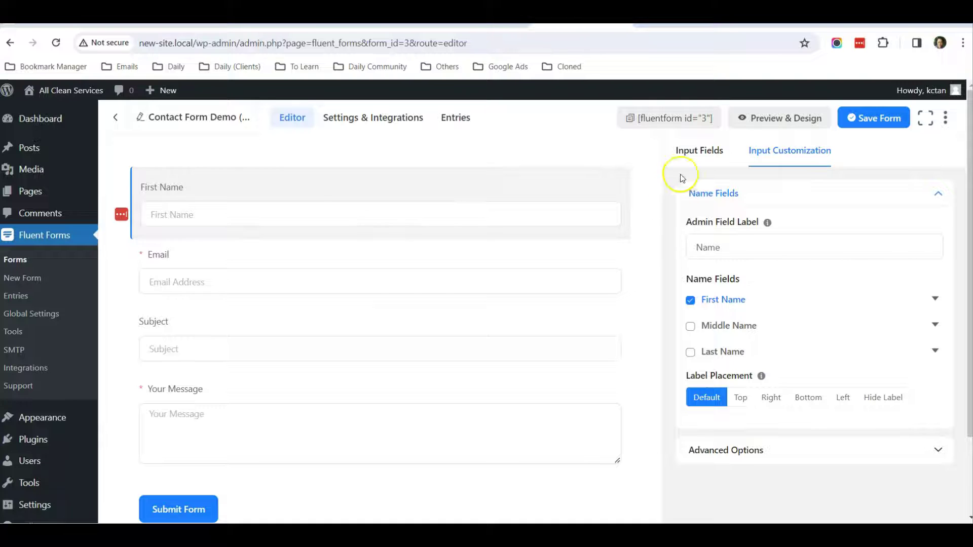
# - Browse the General Fields list under the Input Fields tab
pyautogui.click(688, 157)
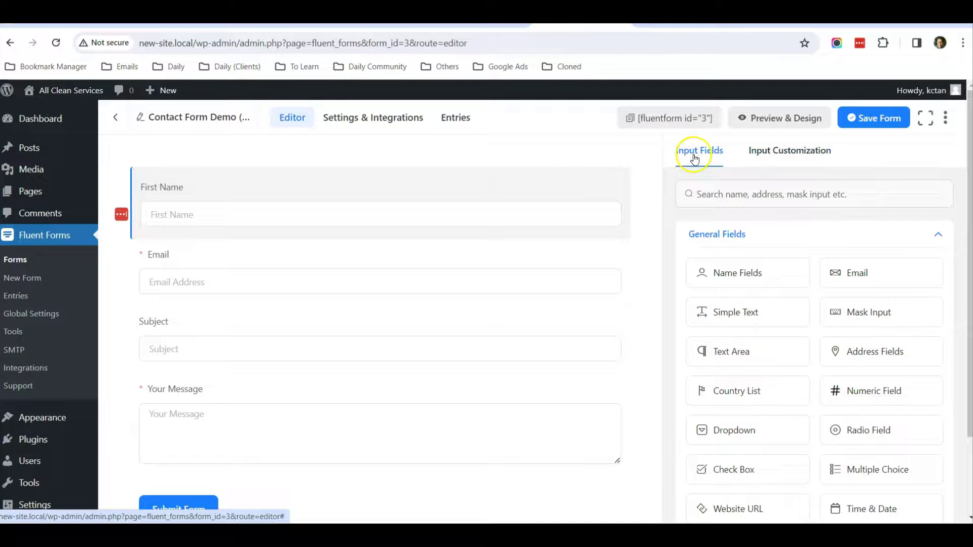
pyautogui.scroll(-3, 734, 253)
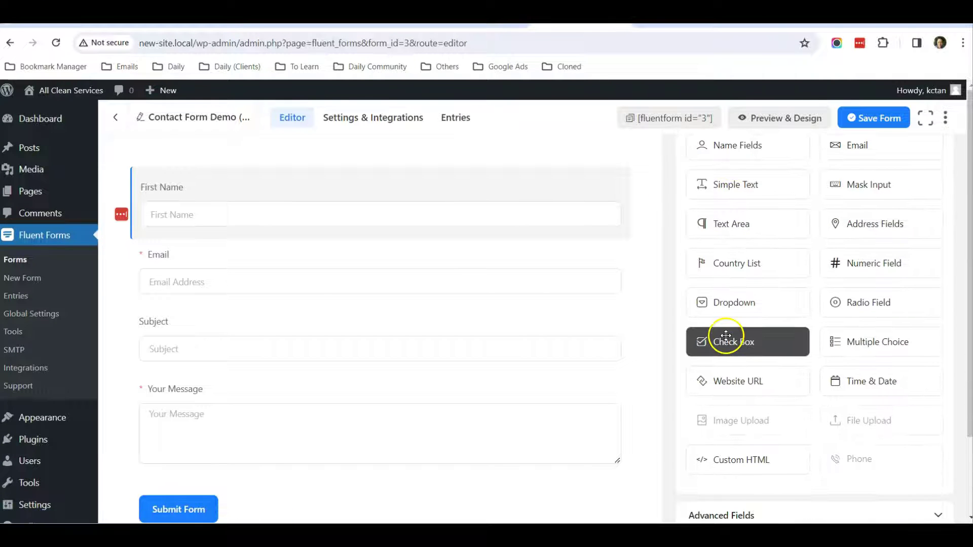
pyautogui.scroll(1, 734, 373)
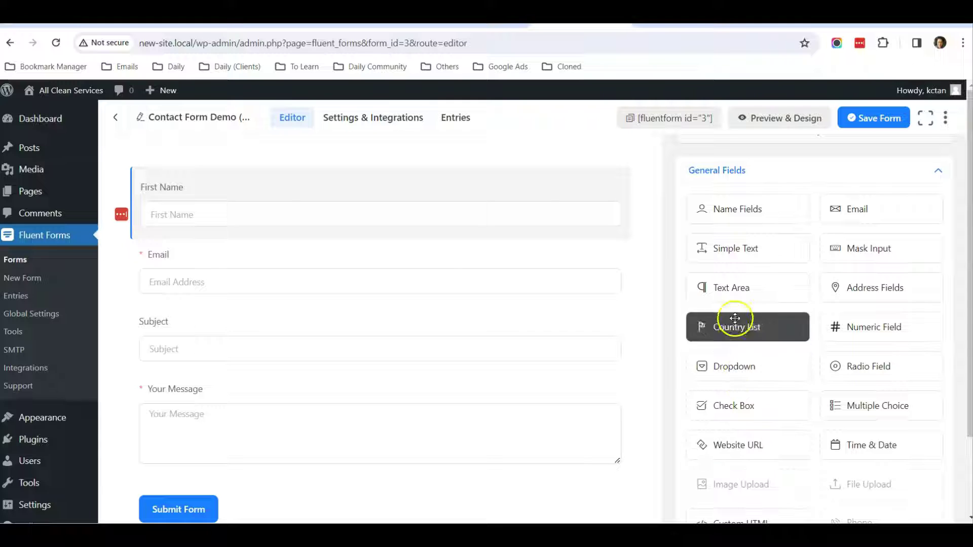
pyautogui.scroll(-1, 740, 319)
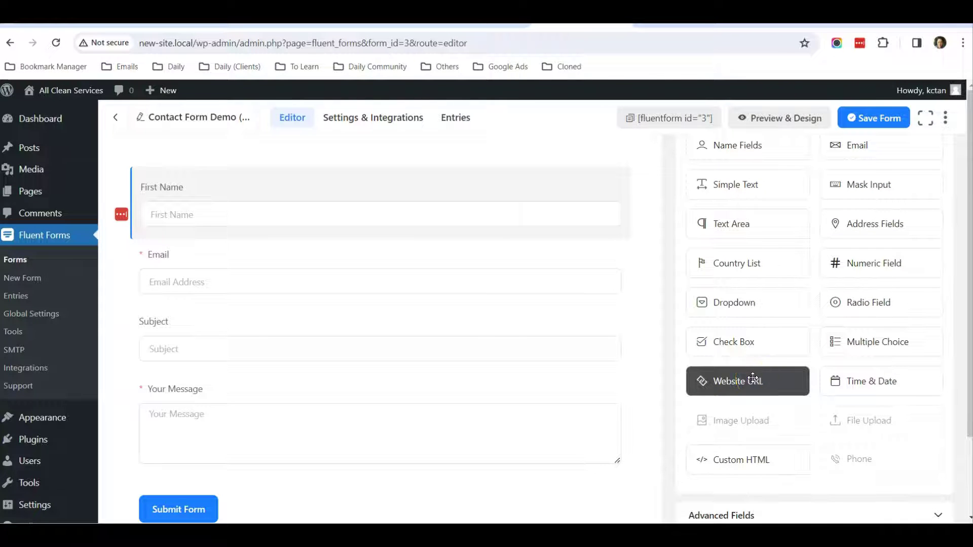
pyautogui.scroll(1, 858, 283)
pyautogui.scroll(-1, 858, 284)
pyautogui.scroll(-1, 858, 286)
pyautogui.scroll(1, 767, 376)
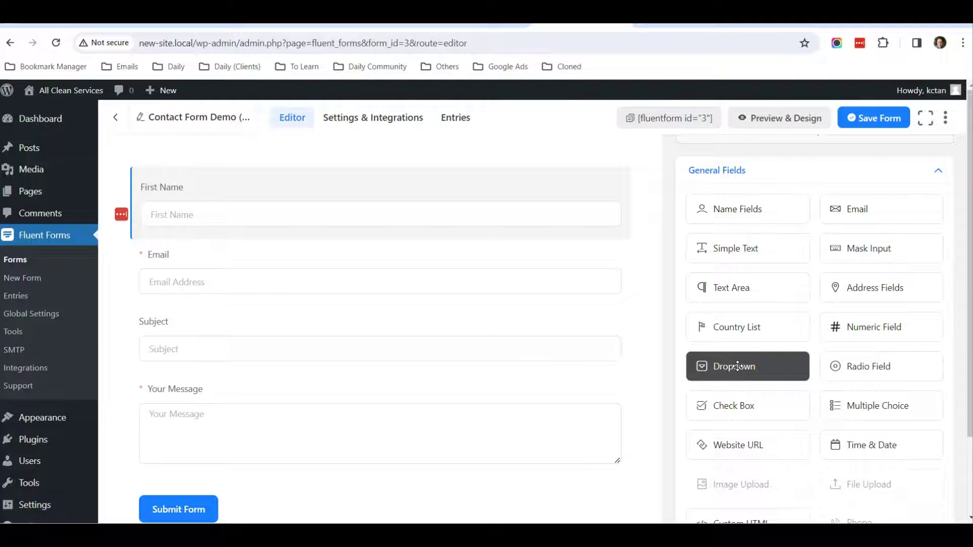
# - Add a Dropdown field to the form, placed between Email and Subject
pyautogui.moveTo(748, 366); pyautogui.dragTo(280, 267)
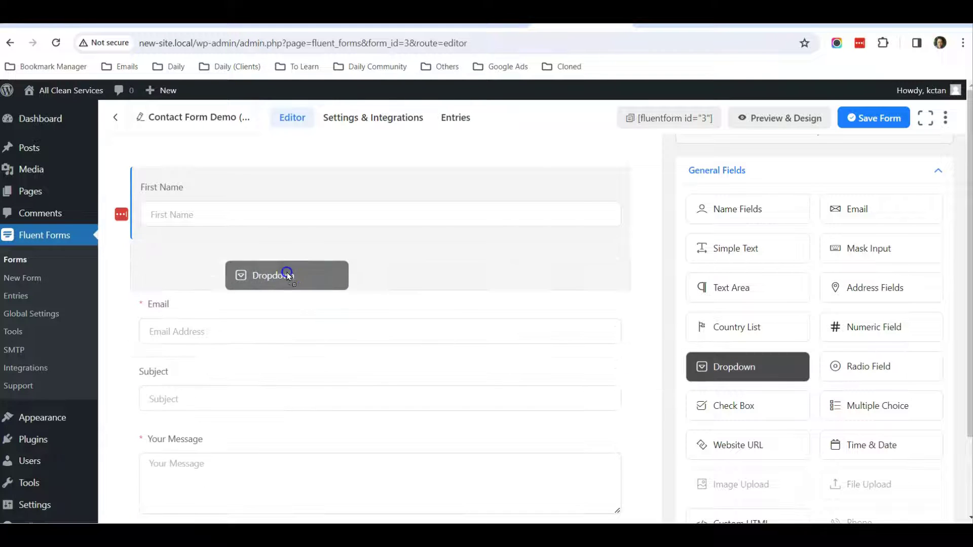
pyautogui.moveTo(279, 264); pyautogui.dragTo(271, 359)
pyautogui.click(255, 358)
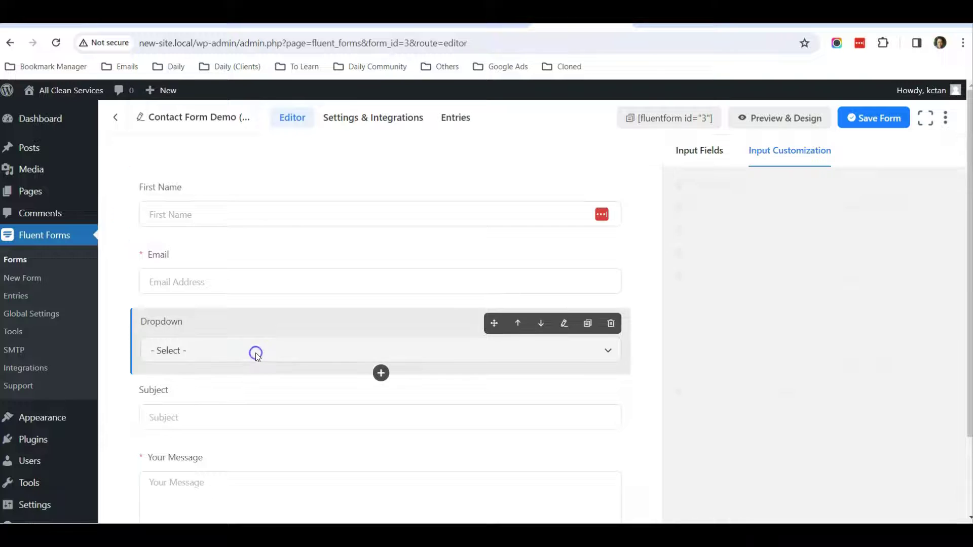
pyautogui.scroll(-1, 749, 346)
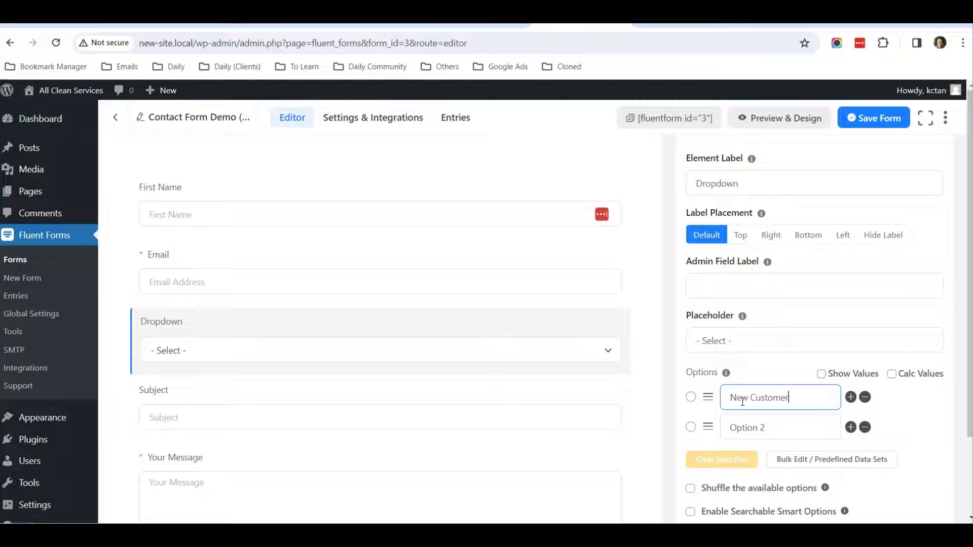
# - Give the Dropdown the options New Customer and Exisiting Customer, and make it required
pyautogui.moveTo(766, 428); pyautogui.dragTo(728, 431)
pyautogui.write('Exisiting Customer')
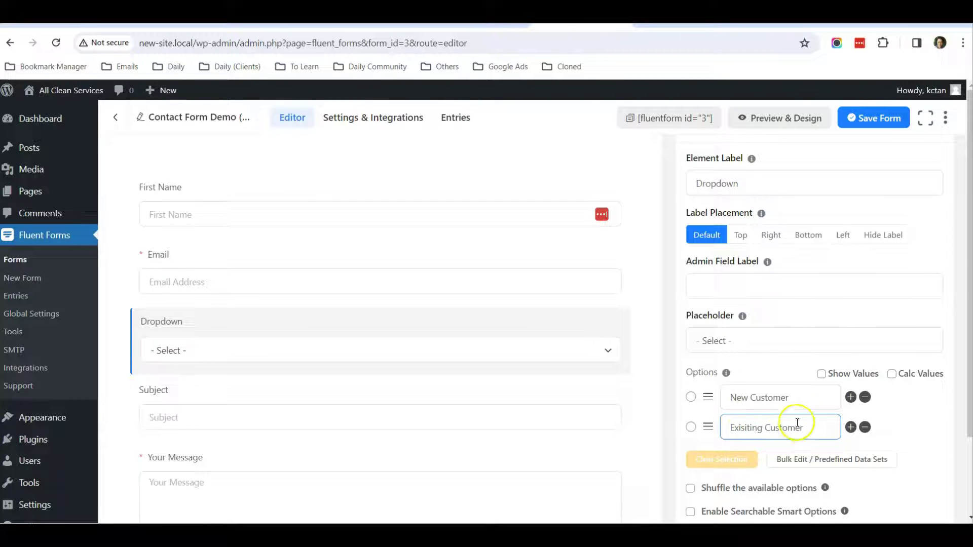
pyautogui.scroll(-1, 800, 370)
pyautogui.scroll(3, 799, 370)
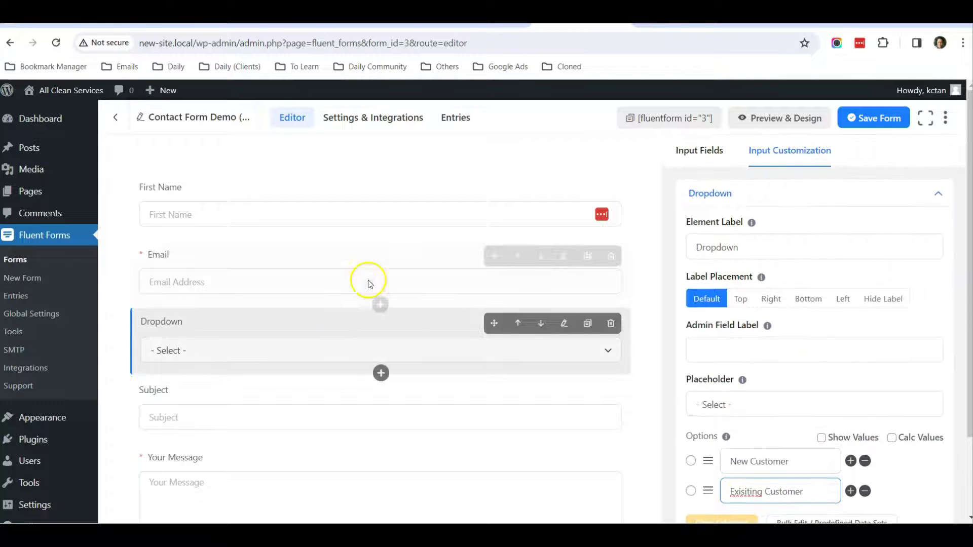
pyautogui.scroll(-2, 808, 319)
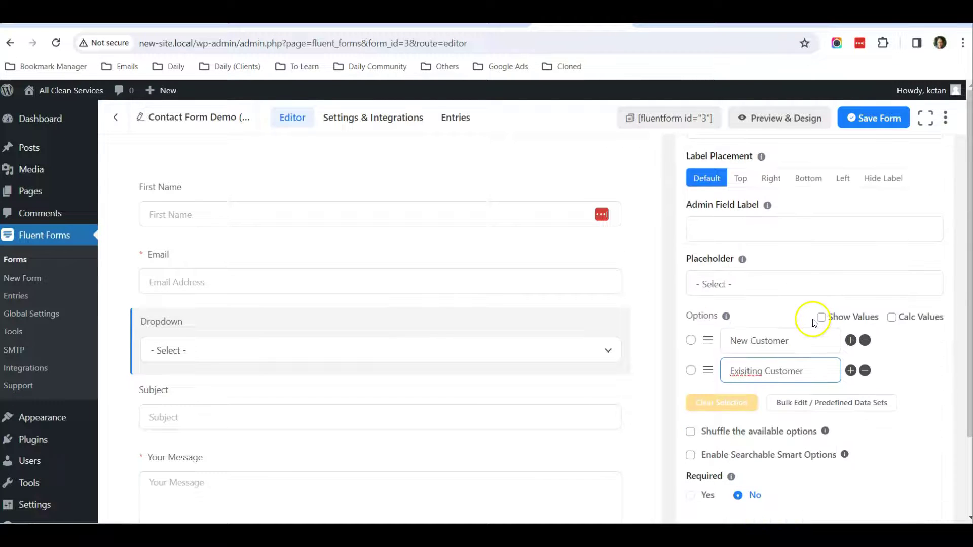
pyautogui.scroll(-1, 891, 314)
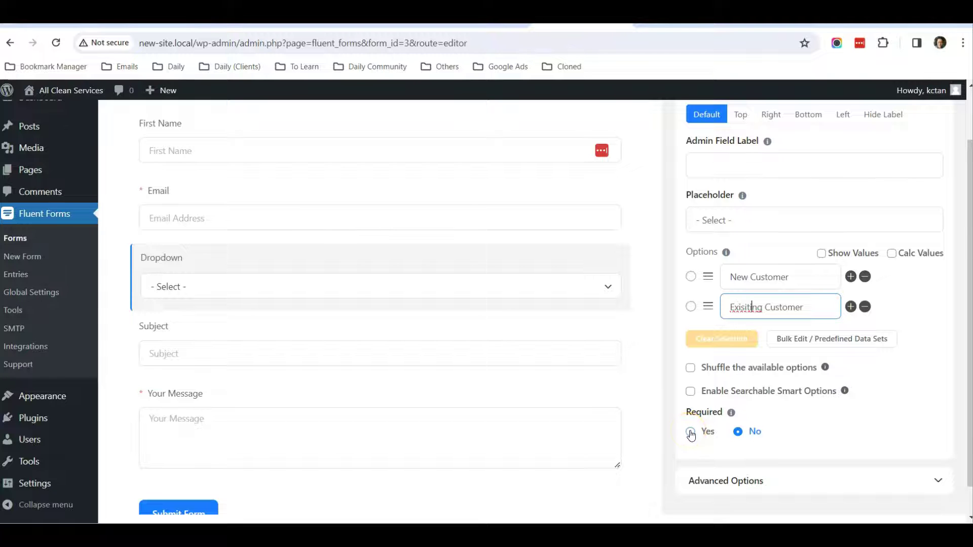
pyautogui.click(691, 431)
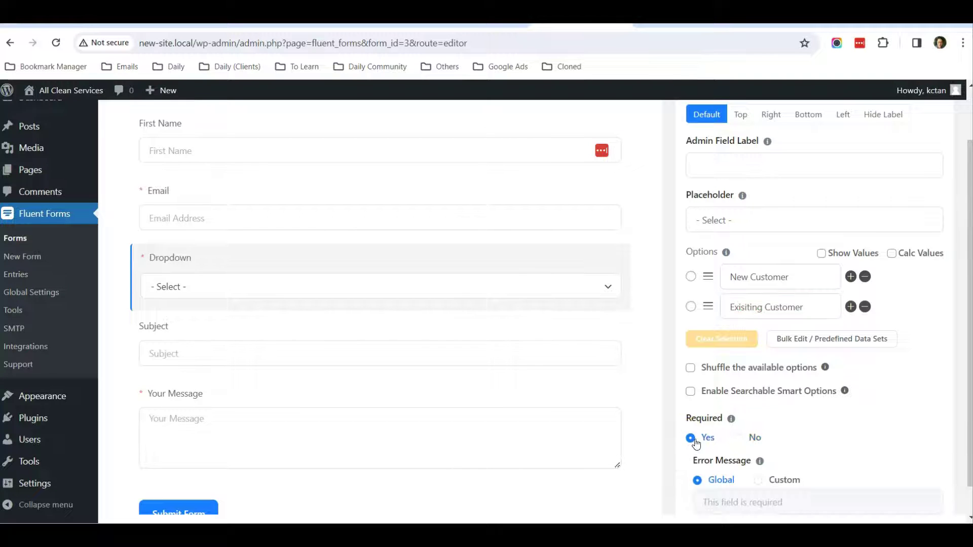
pyautogui.scroll(1, 709, 442)
pyautogui.scroll(2, 815, 419)
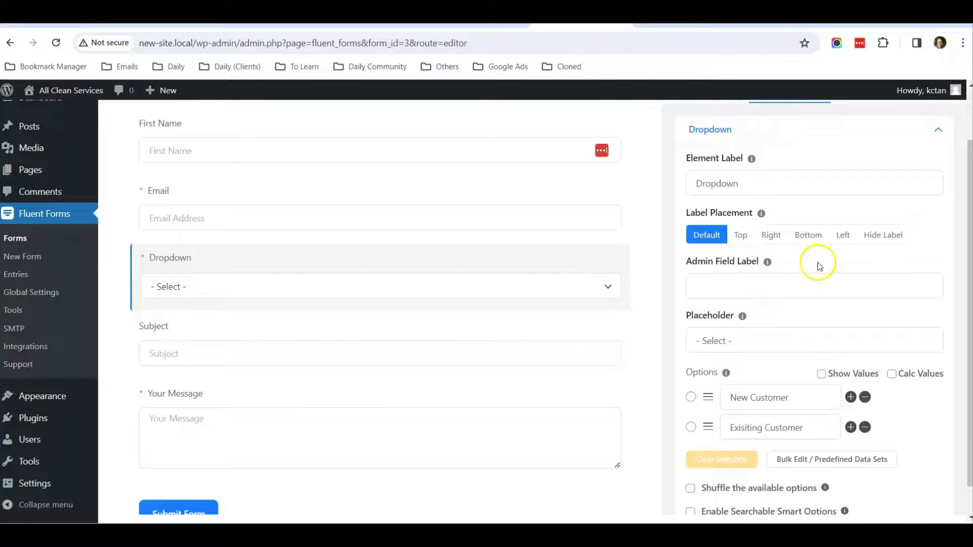
pyautogui.scroll(1, 811, 254)
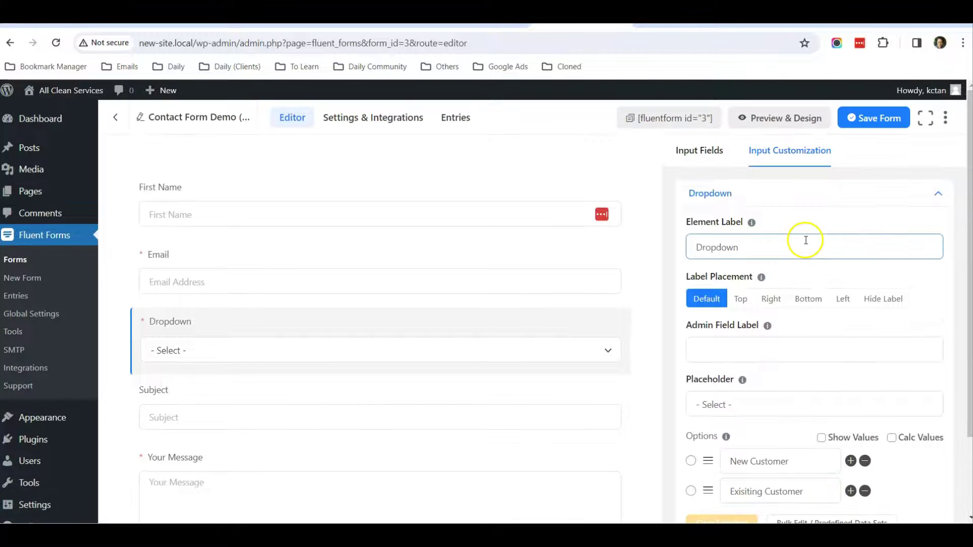
# - Save the form and show its confirmation settings with the default thank-you message
pyautogui.click(865, 124)
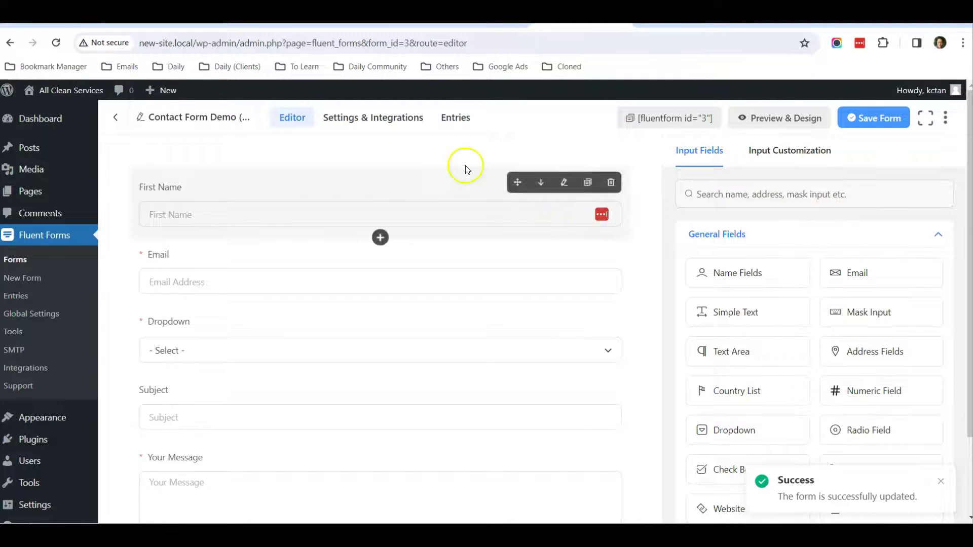
pyautogui.click(376, 122)
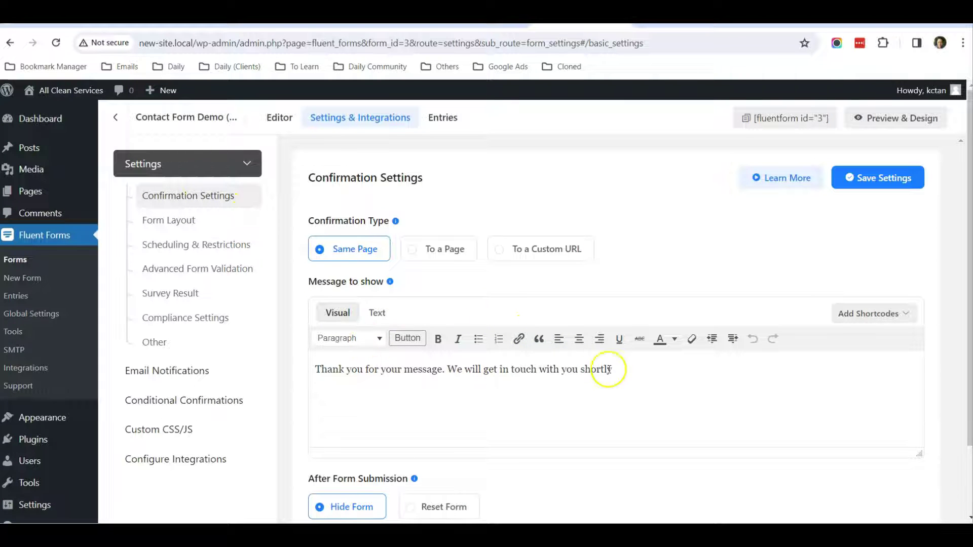
pyautogui.scroll(-1, 371, 300)
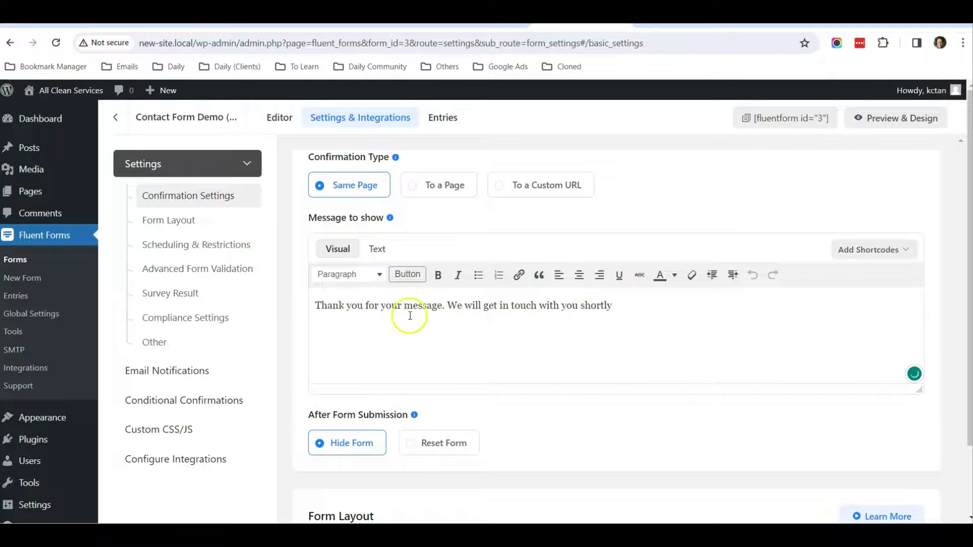
pyautogui.scroll(1, 409, 326)
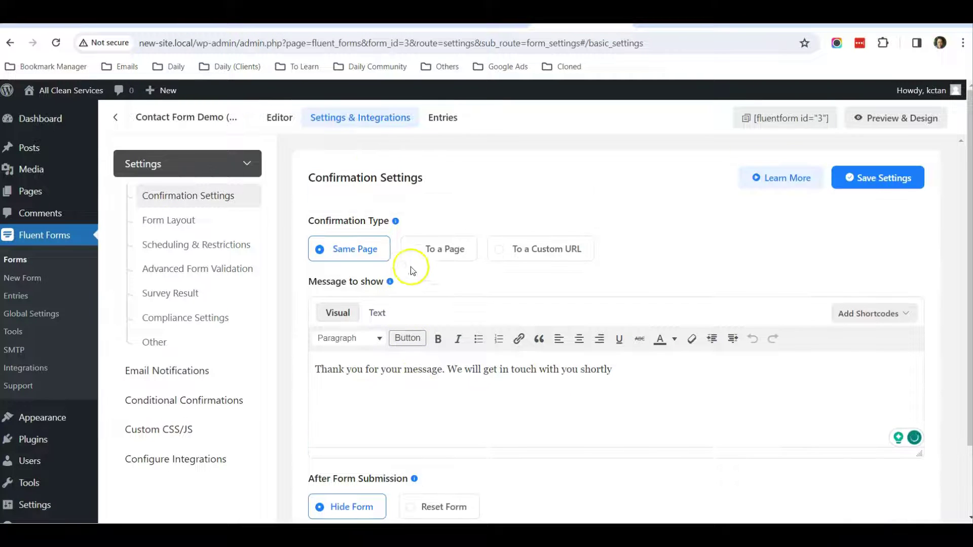
pyautogui.click(423, 254)
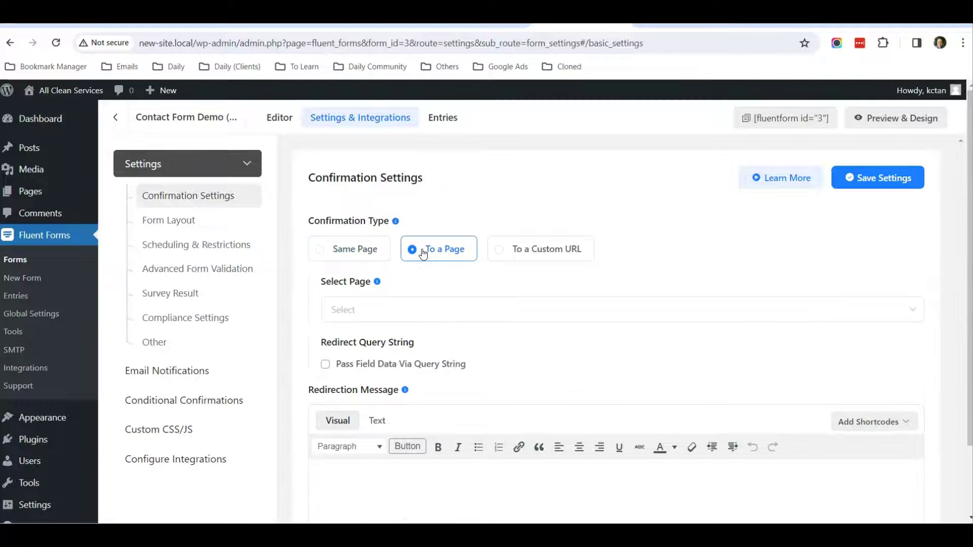
pyautogui.click(355, 248)
pyautogui.scroll(-2, 427, 284)
pyautogui.scroll(-1, 429, 286)
pyautogui.scroll(-2, 429, 290)
pyautogui.scroll(-2, 421, 266)
pyautogui.scroll(-2, 418, 296)
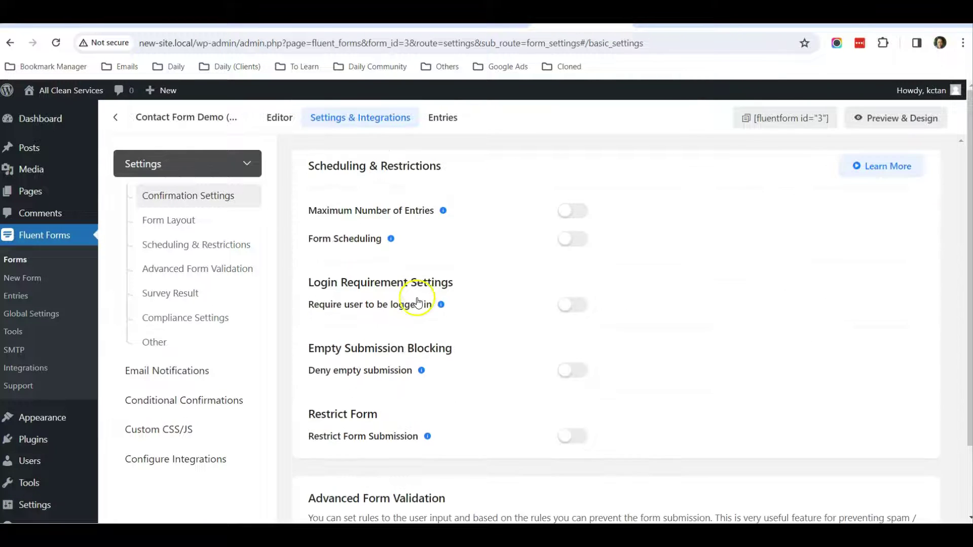
pyautogui.scroll(-4, 411, 304)
pyautogui.scroll(-4, 410, 303)
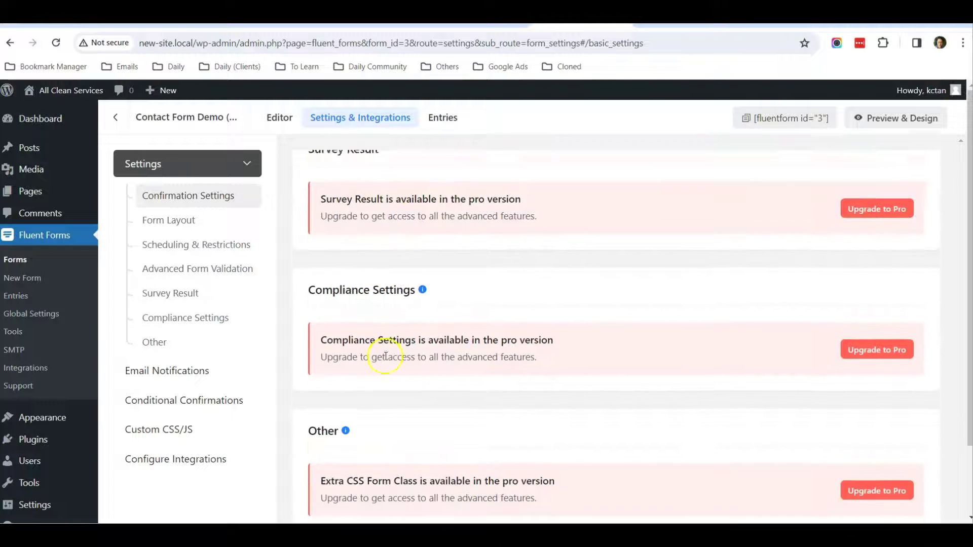
pyautogui.scroll(-2, 388, 358)
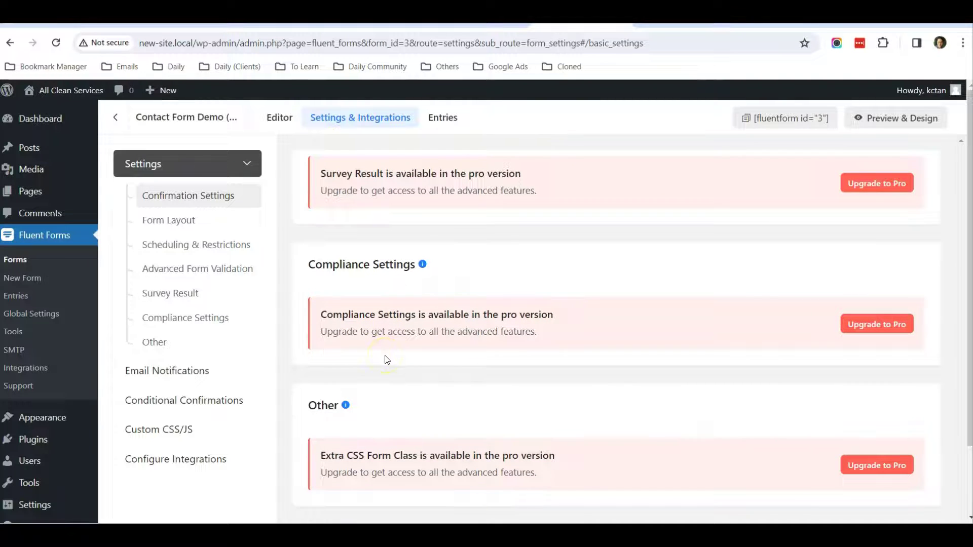
# - Enable the form's Admin Notification Email and open it for editing
pyautogui.click(193, 374)
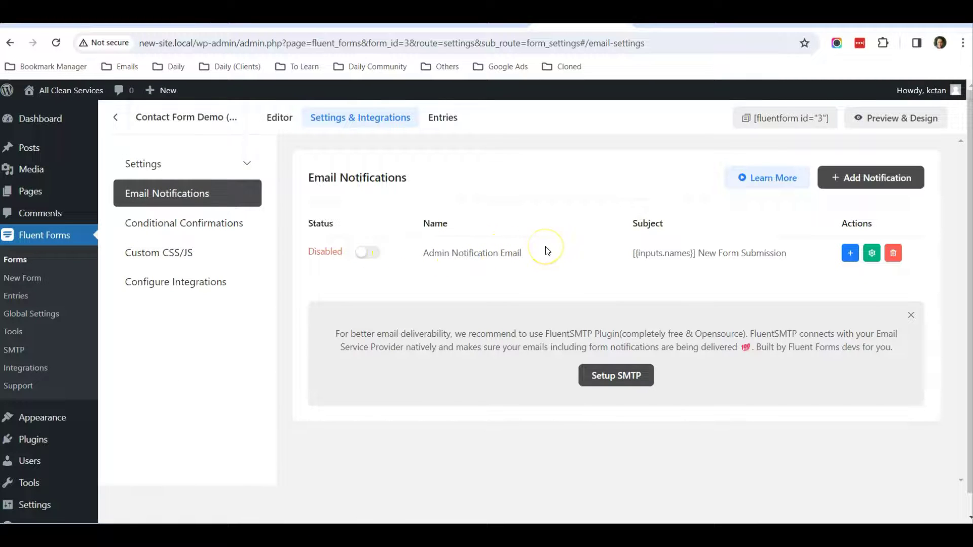
pyautogui.click(365, 252)
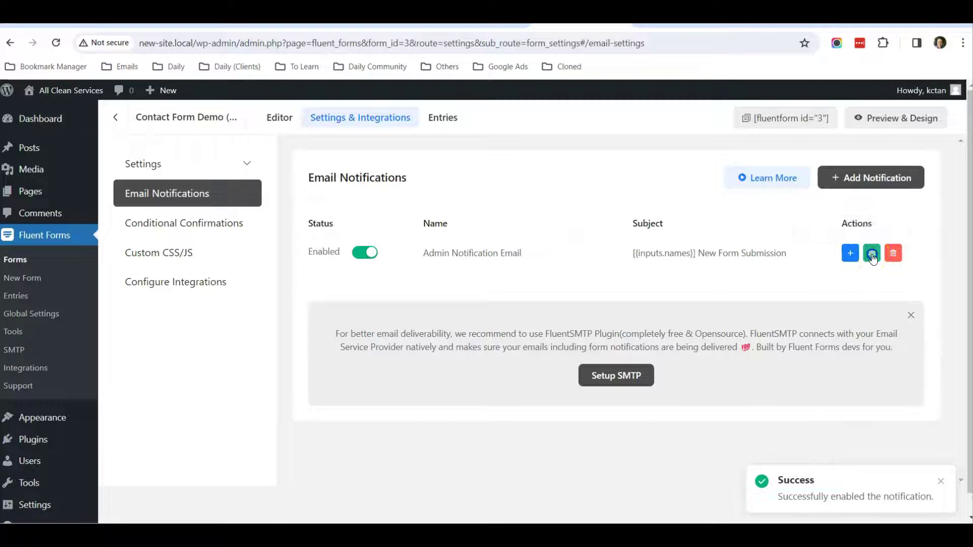
pyautogui.click(871, 252)
# - Copy the {wp.admin_email} Send to Email shortcode to the clipboard
pyautogui.moveTo(424, 361); pyautogui.dragTo(317, 362)
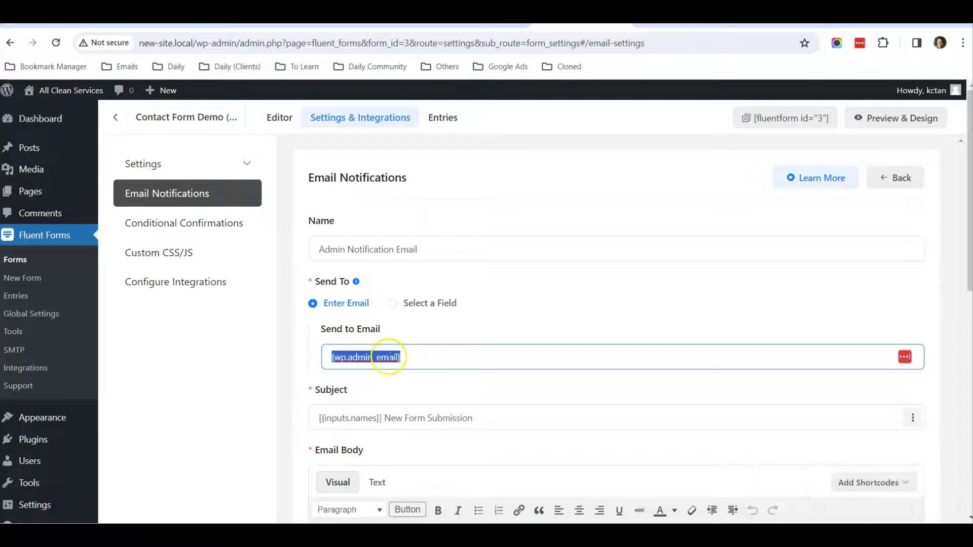
pyautogui.scroll(-4, 415, 350)
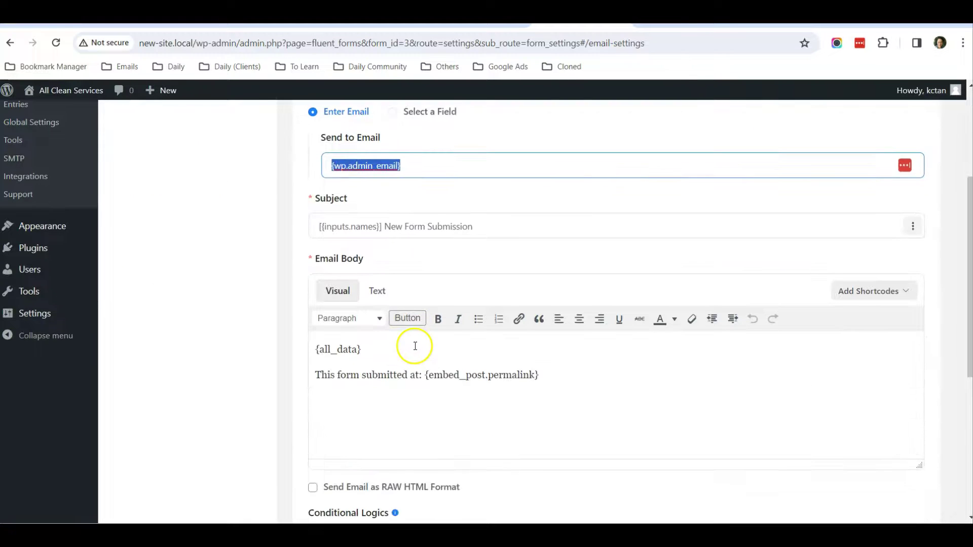
pyautogui.scroll(-1, 413, 343)
pyautogui.scroll(-2, 487, 320)
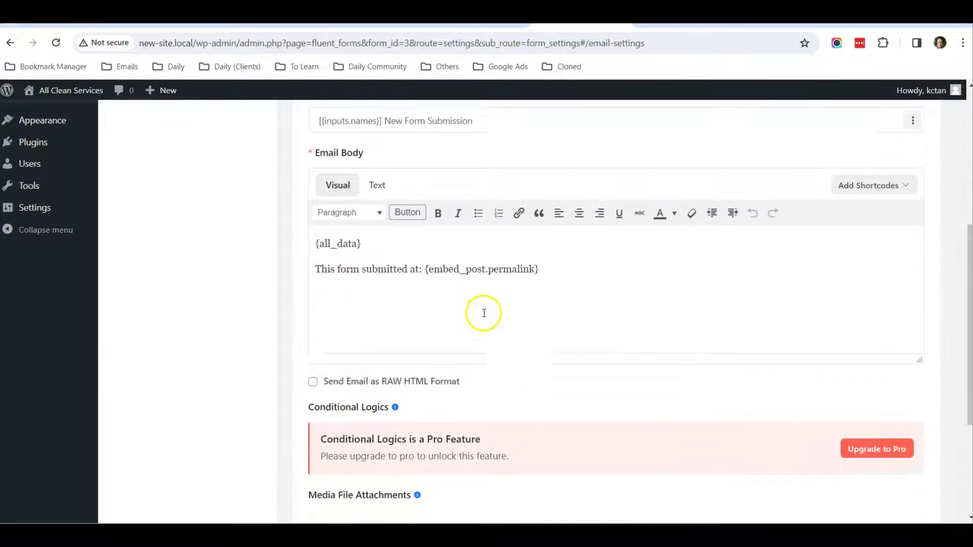
pyautogui.scroll(-1, 482, 311)
pyautogui.scroll(3, 482, 311)
pyautogui.scroll(1, 482, 309)
pyautogui.scroll(5, 481, 310)
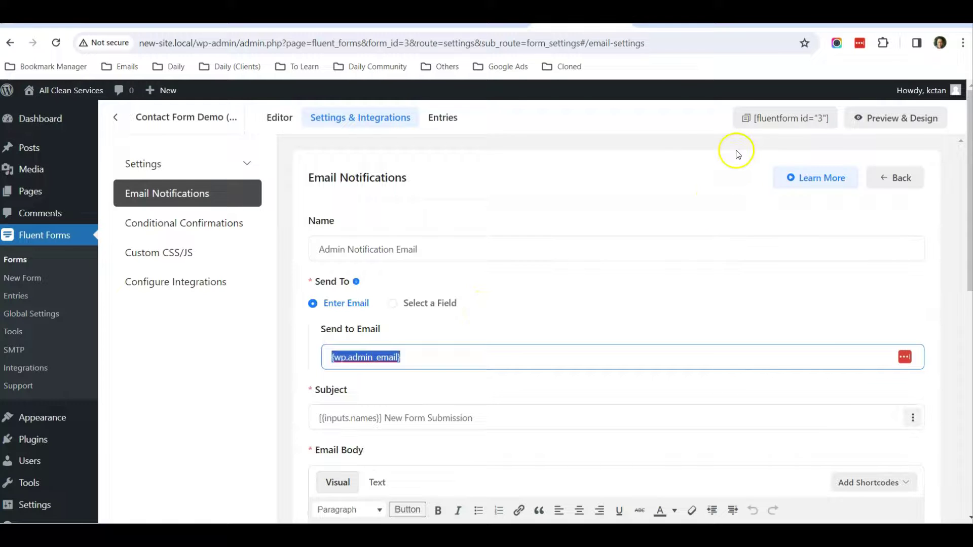
pyautogui.click(746, 124)
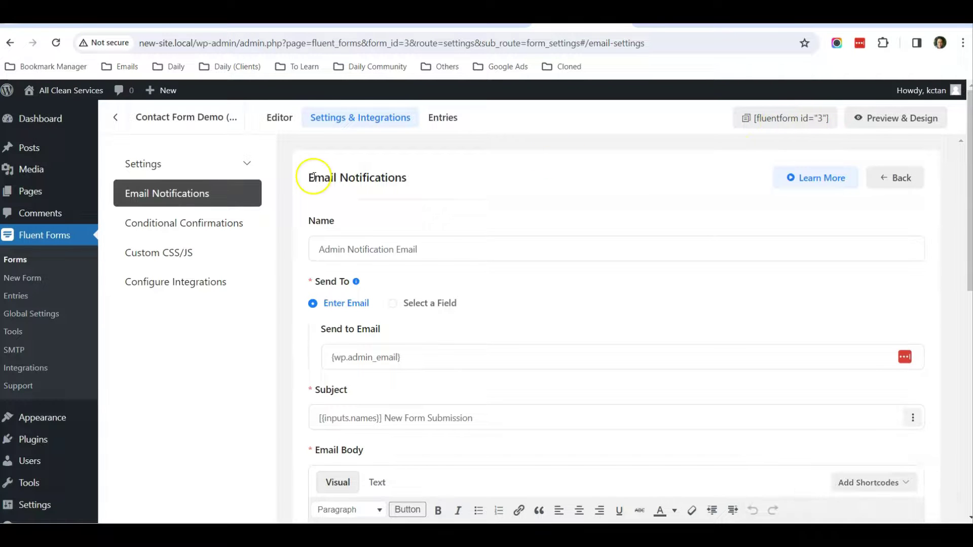
# - Reopen the Contact Us page from All Pages and select its architectural journey heading
pyautogui.moveTo(31, 191)
pyautogui.click(57, 195)
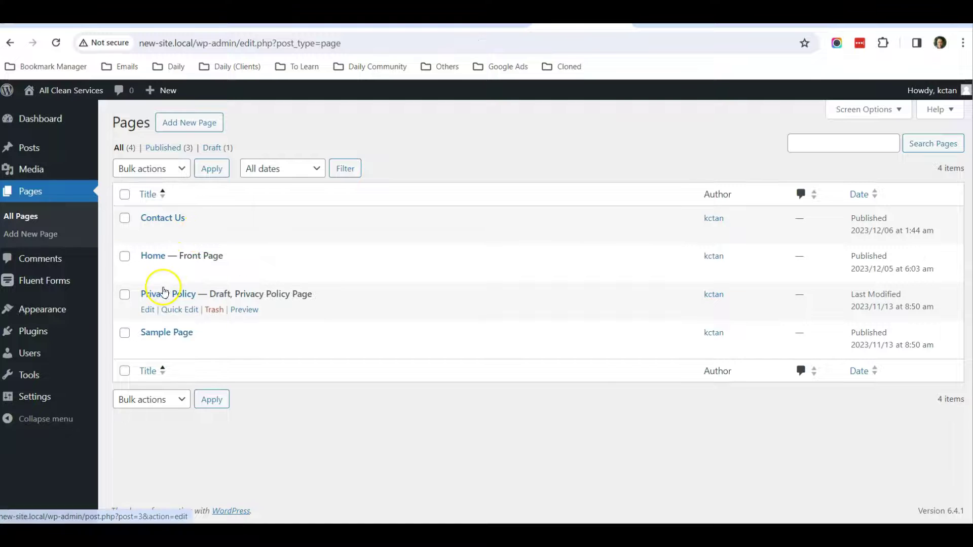
pyautogui.click(147, 233)
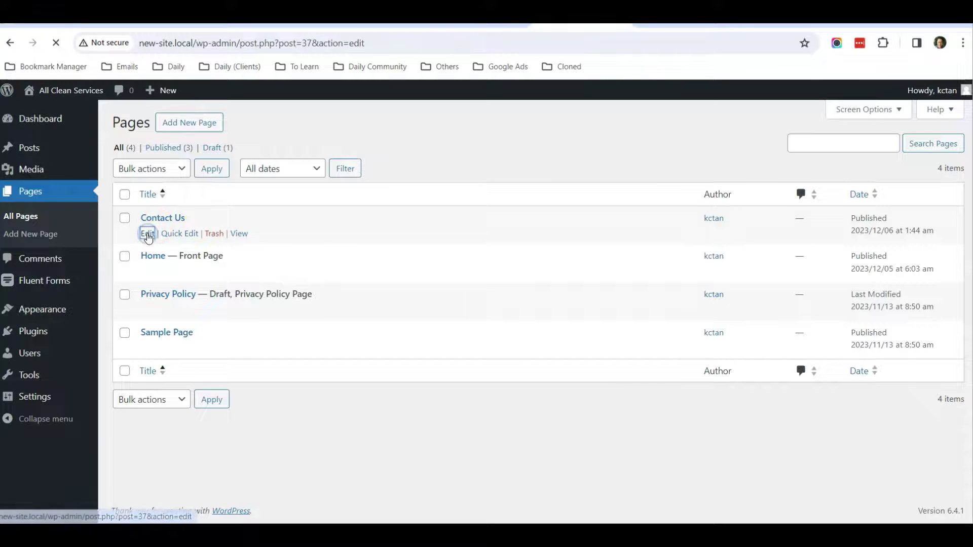
pyautogui.scroll(-3, 319, 233)
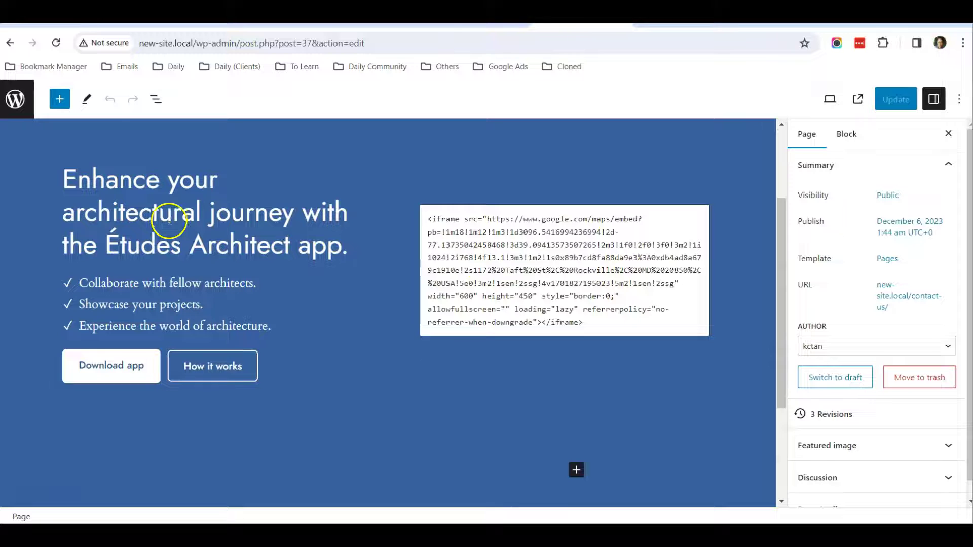
pyautogui.scroll(1, 167, 234)
pyautogui.scroll(-1, 163, 251)
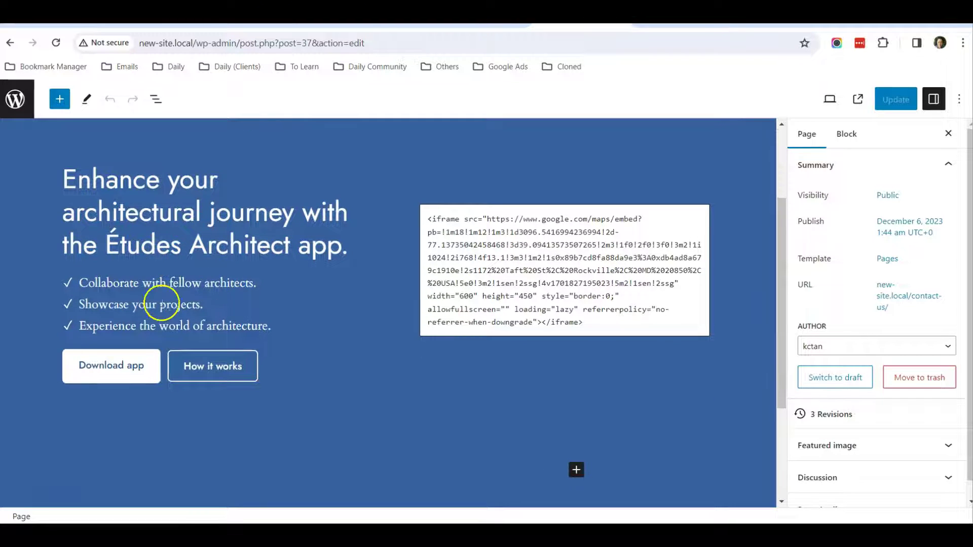
pyautogui.click(146, 250)
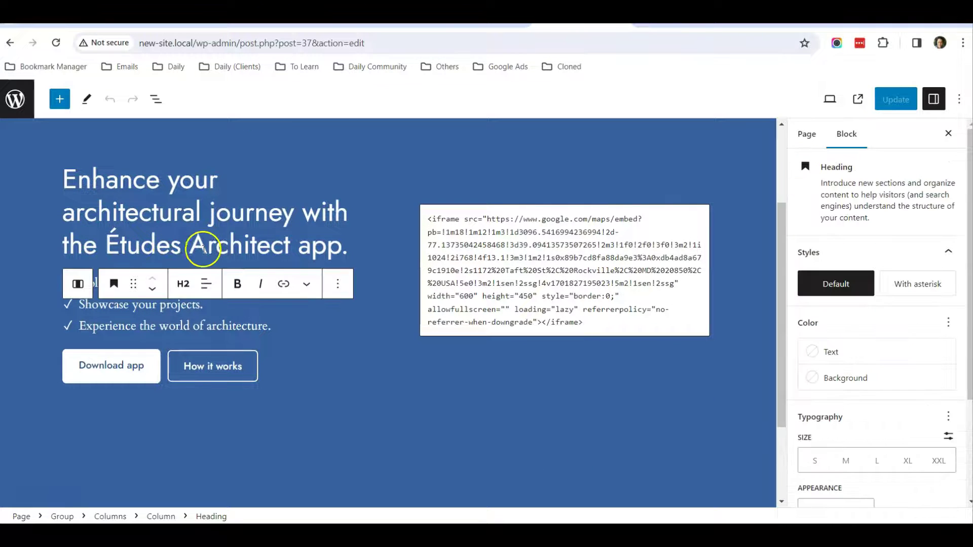
# - Delete the architectural journey heading from the left column using List View
pyautogui.click(155, 99)
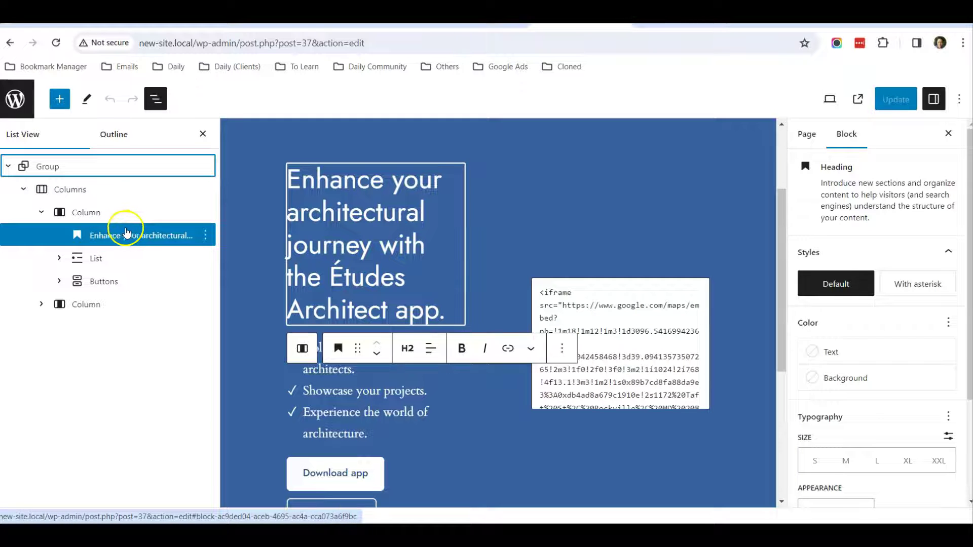
pyautogui.click(87, 214)
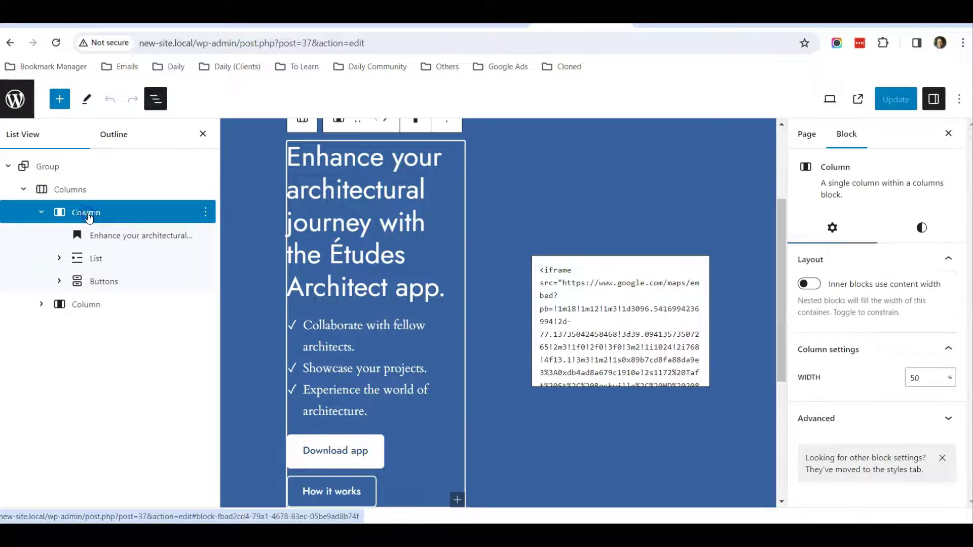
pyautogui.click(116, 236)
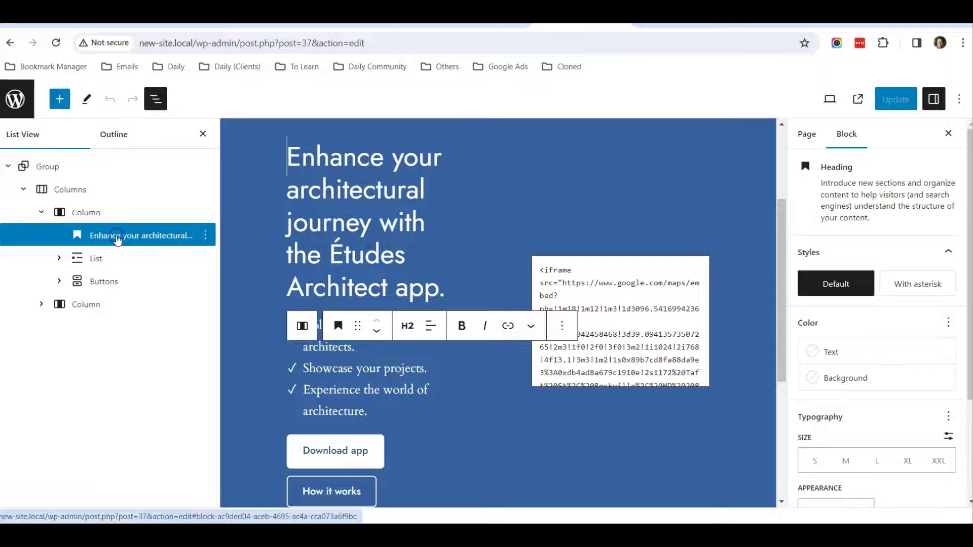
pyautogui.click(206, 236)
pyautogui.scroll(-2, 267, 428)
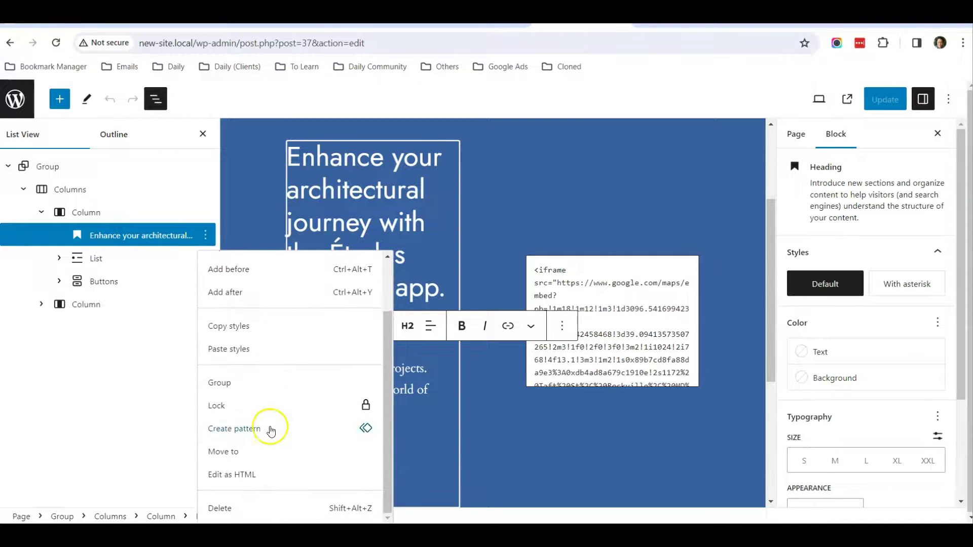
pyautogui.click(270, 508)
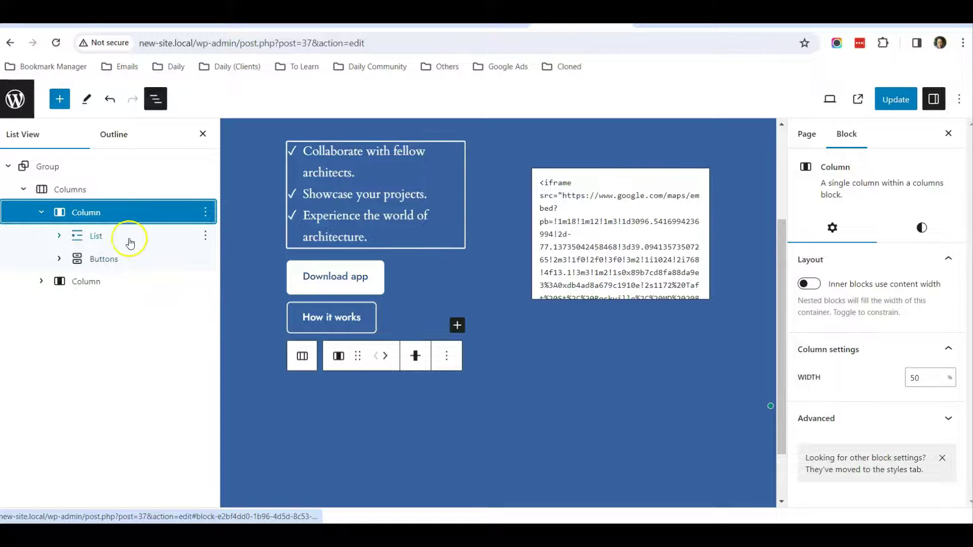
# - Delete the Download app / How it works buttons and add an empty paragraph above the checklist
pyautogui.click(121, 258)
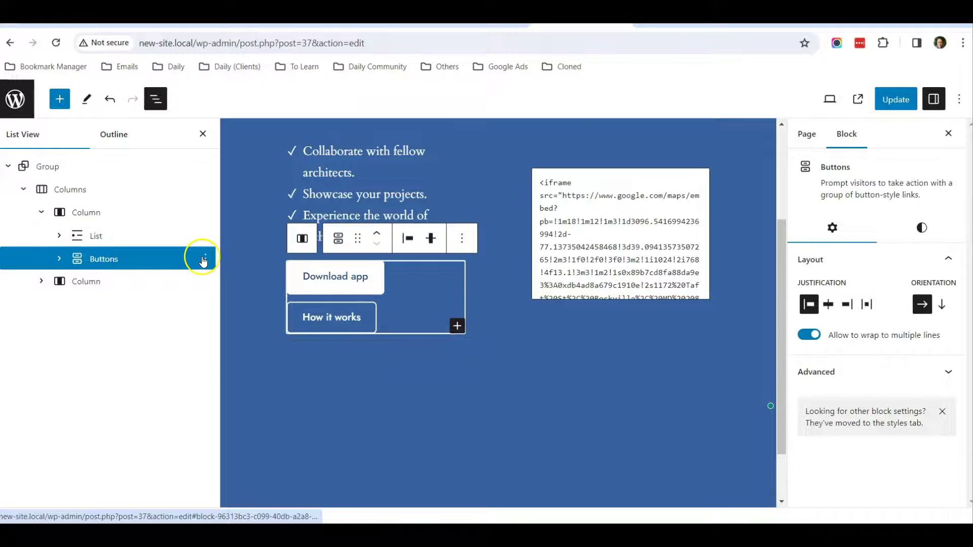
pyautogui.click(205, 260)
pyautogui.scroll(-2, 261, 428)
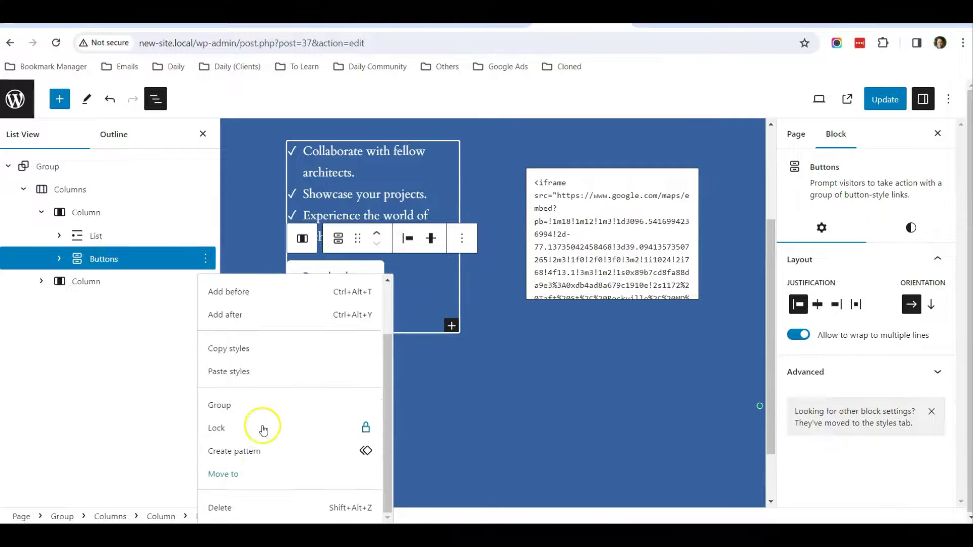
pyautogui.click(251, 508)
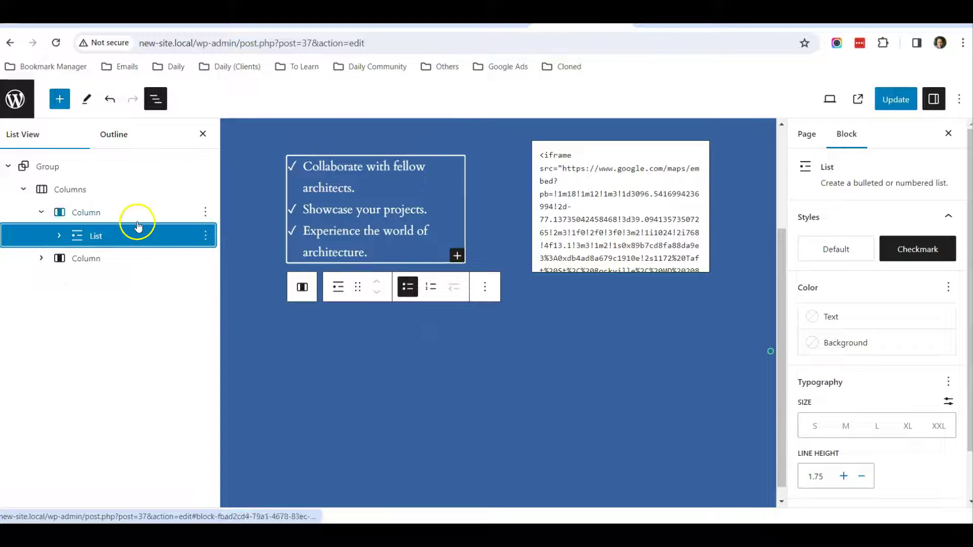
pyautogui.click(205, 236)
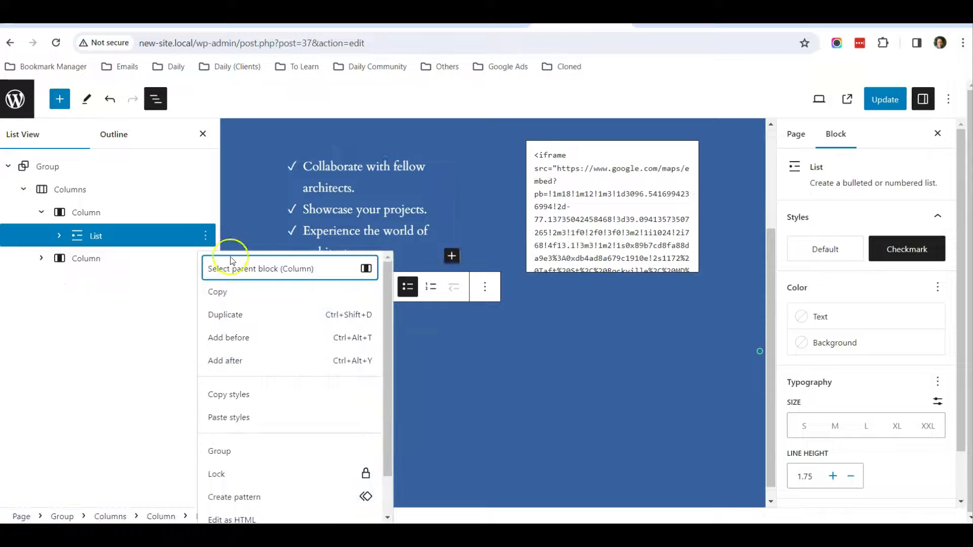
pyautogui.click(246, 338)
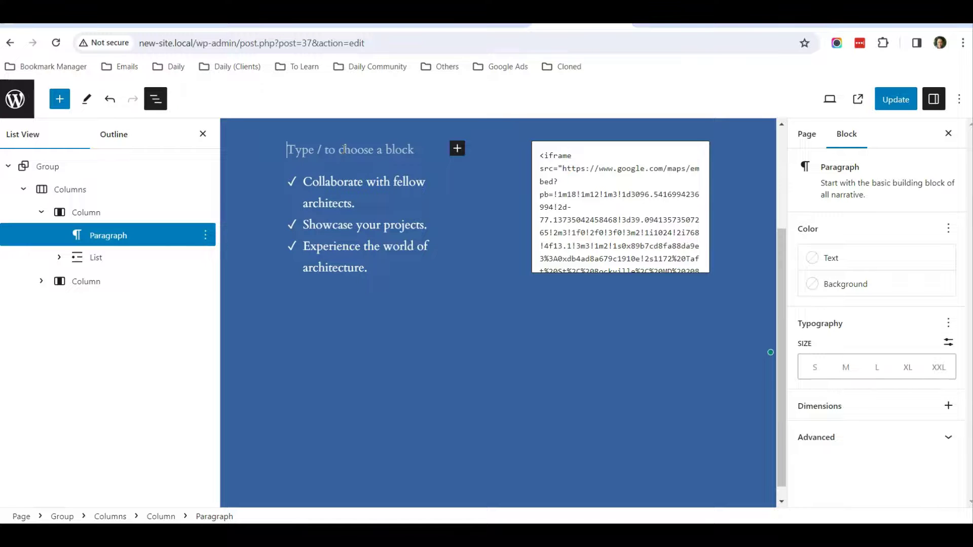
# - Turn the empty paragraph into a Fluent Forms block with the /flu shortcut
pyautogui.write('fluent')
pyautogui.press('BackSpace')
pyautogui.press('BackSpace')
pyautogui.press('BackSpace')
pyautogui.press('BackSpace')
pyautogui.press('BackSpace')
pyautogui.press('BackSpace')
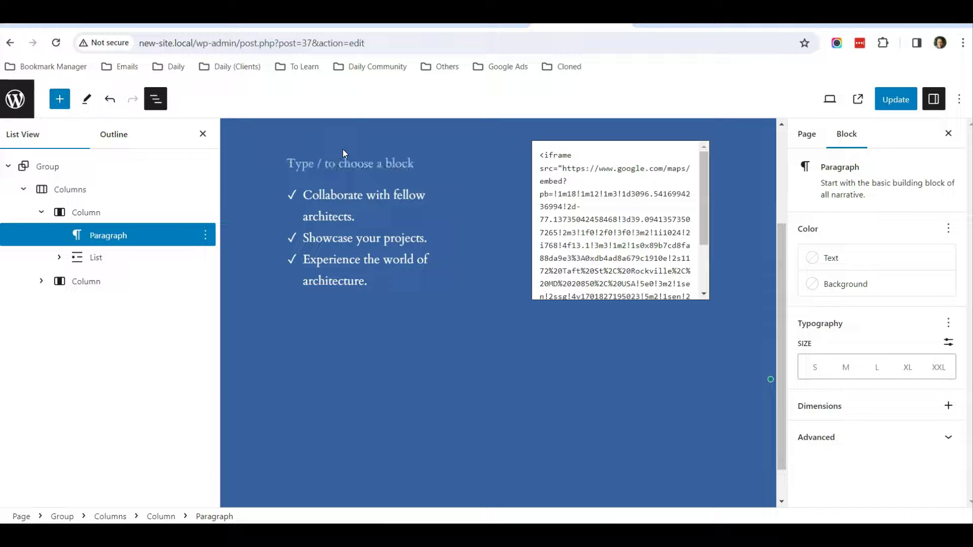
pyautogui.write('/flu')
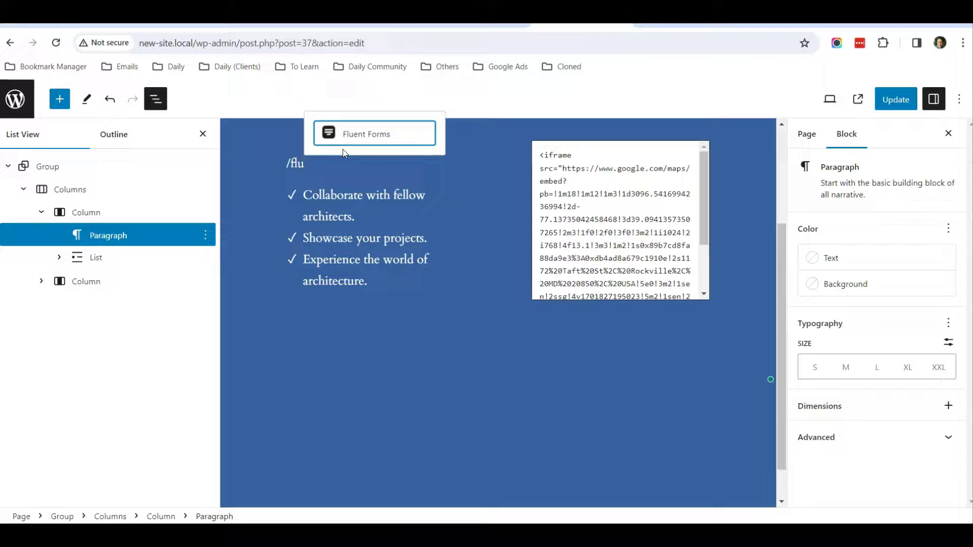
pyautogui.click(361, 145)
# - Choose Contact Form Demo (#3) as the block's embedded form
pyautogui.click(359, 217)
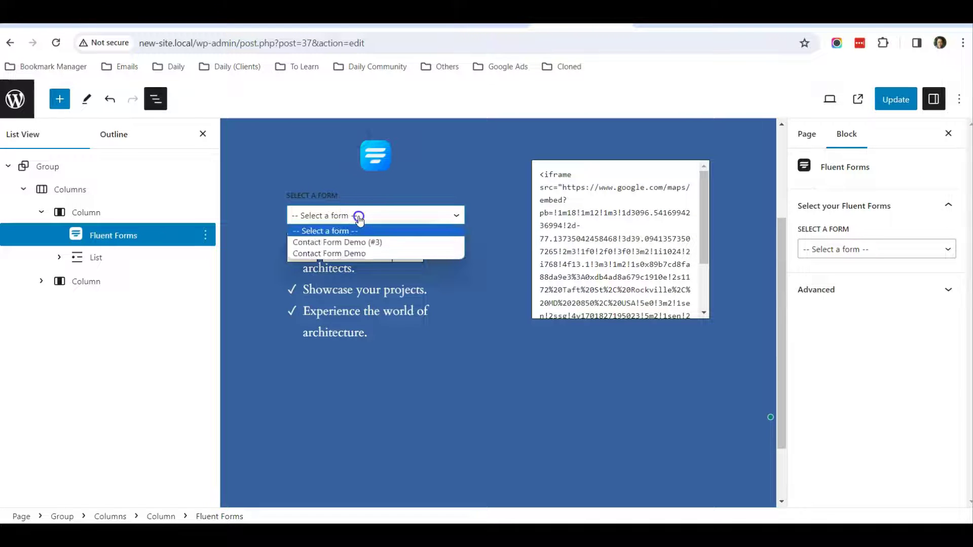
pyautogui.click(362, 254)
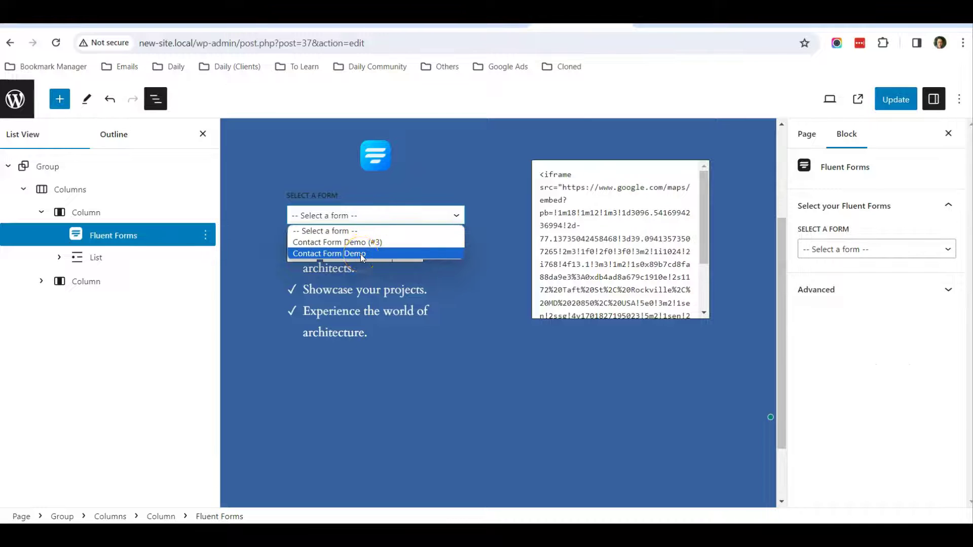
pyautogui.click(372, 245)
pyautogui.click(371, 247)
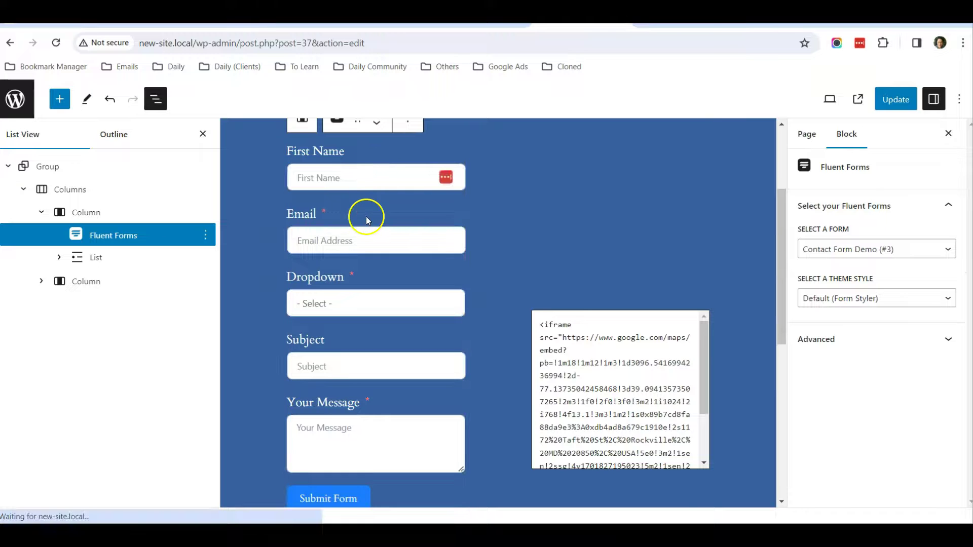
pyautogui.scroll(3, 366, 215)
pyautogui.scroll(-3, 366, 216)
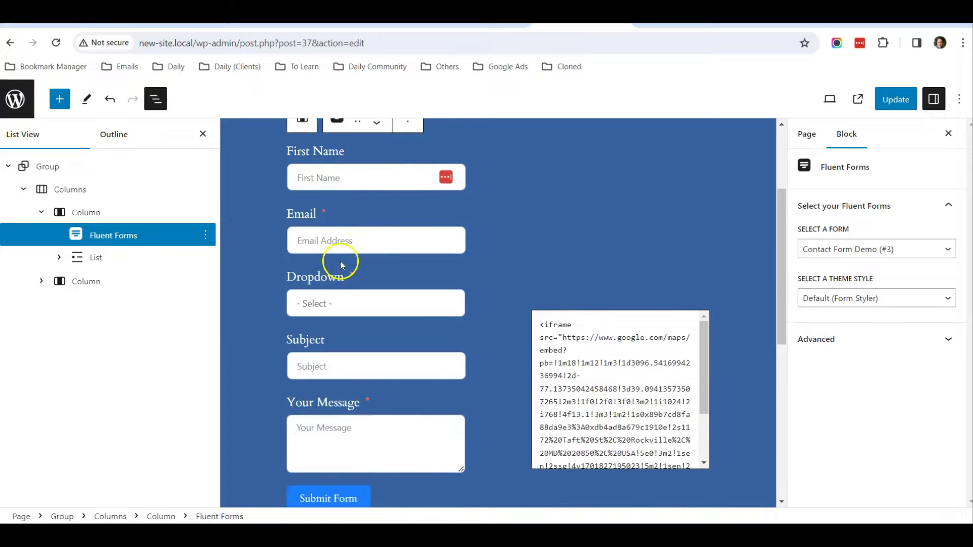
pyautogui.scroll(-3, 331, 364)
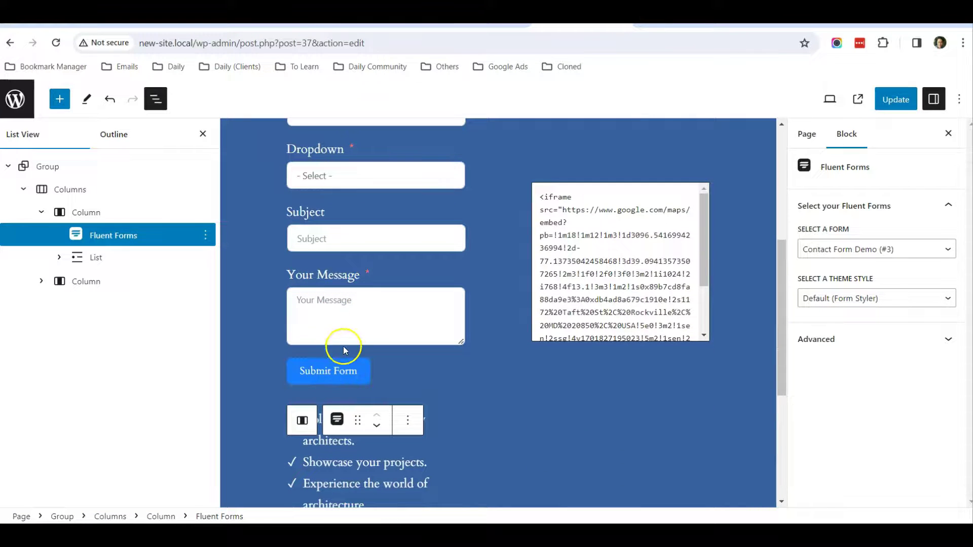
pyautogui.scroll(-2, 365, 380)
pyautogui.click(331, 410)
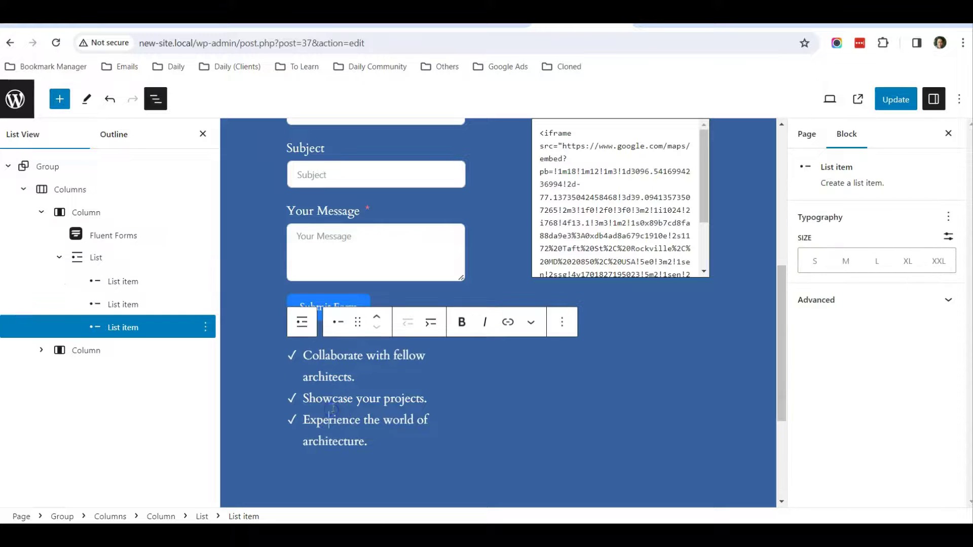
# - Delete the checklist List block and update the Contact Us page
pyautogui.click(129, 304)
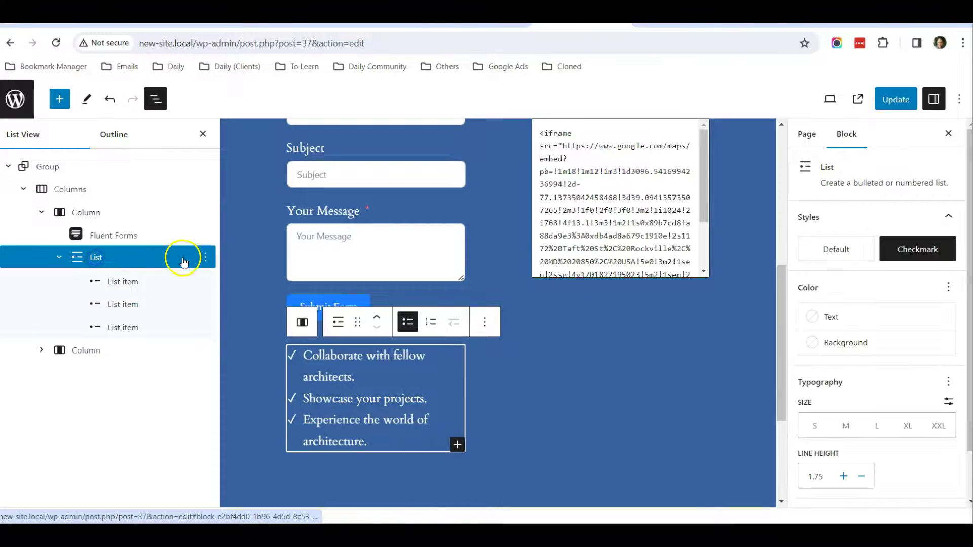
pyautogui.click(205, 257)
pyautogui.scroll(-2, 289, 365)
pyautogui.scroll(-1, 277, 481)
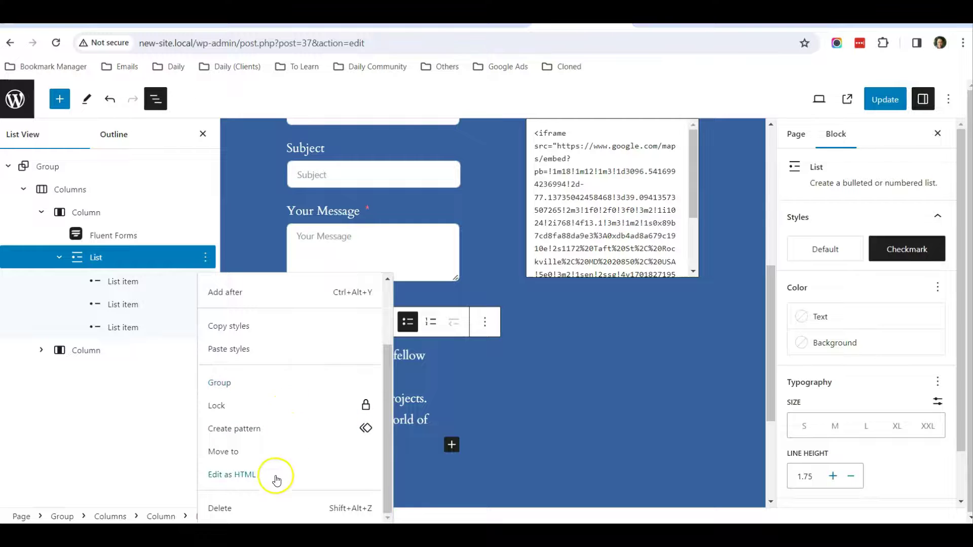
pyautogui.click(272, 509)
pyautogui.scroll(2, 388, 393)
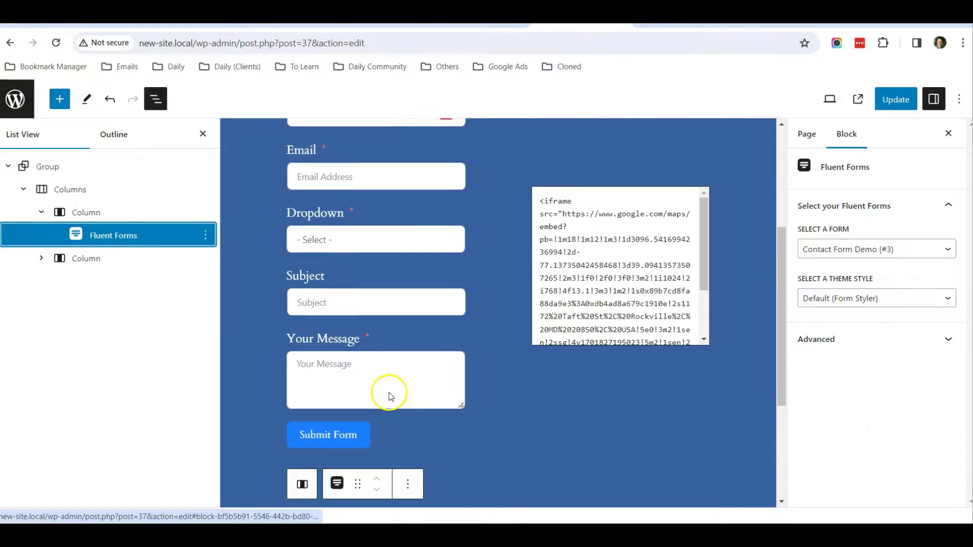
pyautogui.scroll(2, 388, 394)
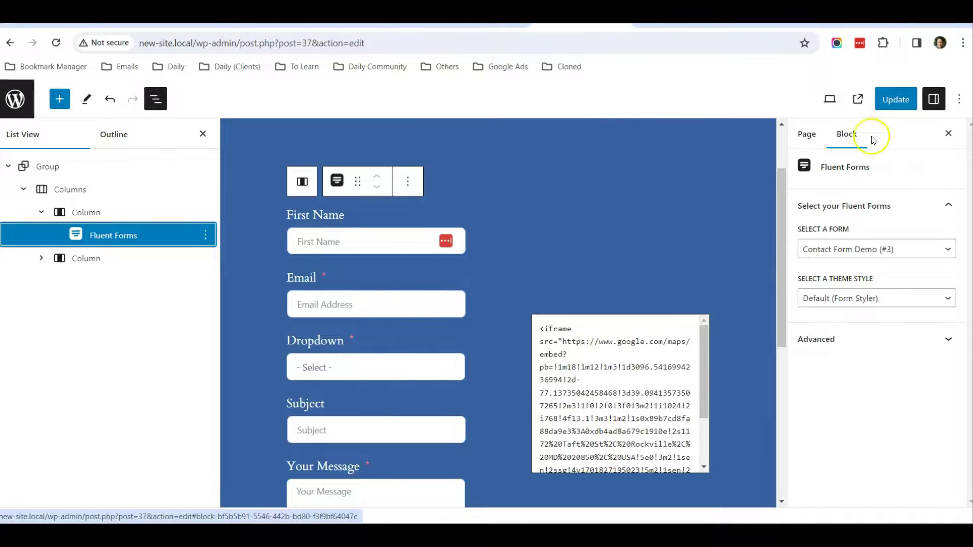
pyautogui.click(887, 101)
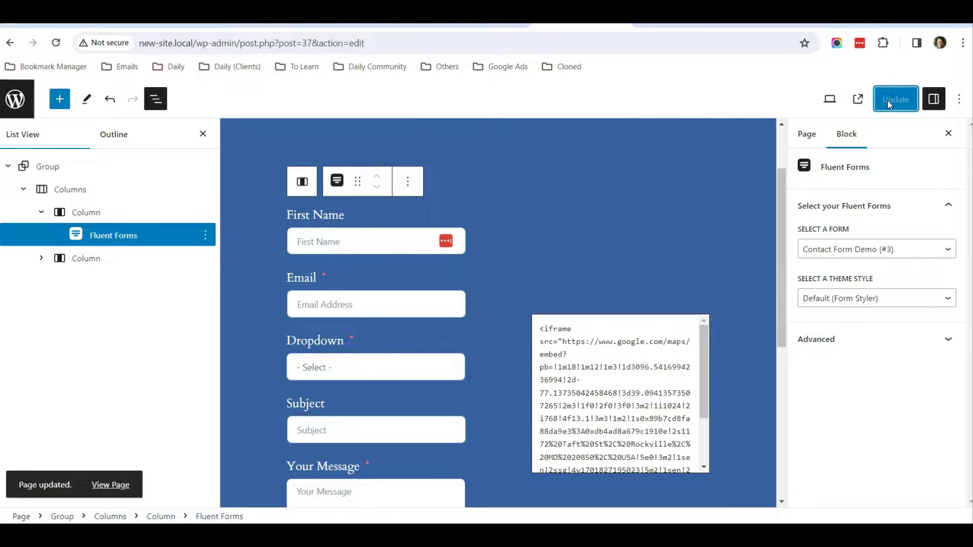
# - View the live Contact Us page with the form beside the Google map
pyautogui.click(858, 99)
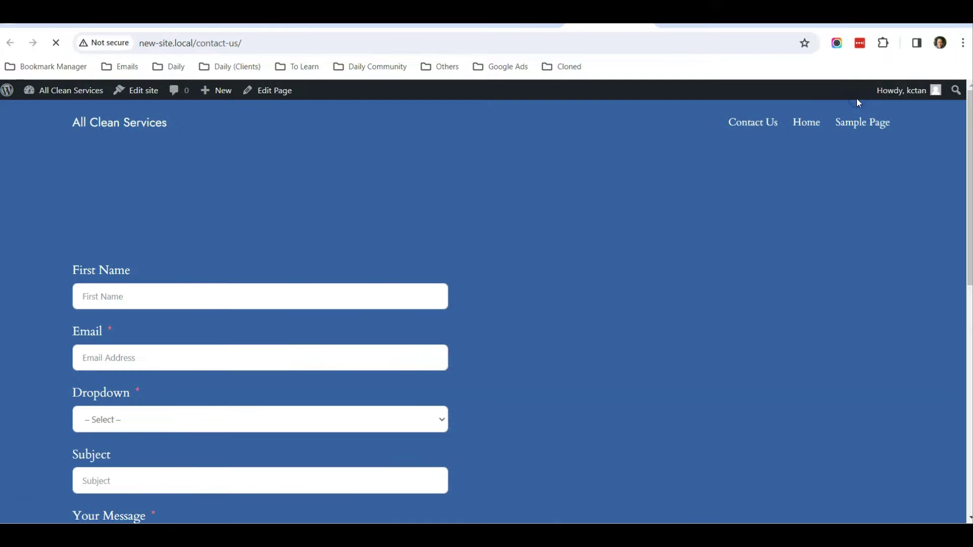
pyautogui.scroll(-4, 493, 209)
pyautogui.scroll(4, 490, 212)
pyautogui.scroll(-1, 489, 236)
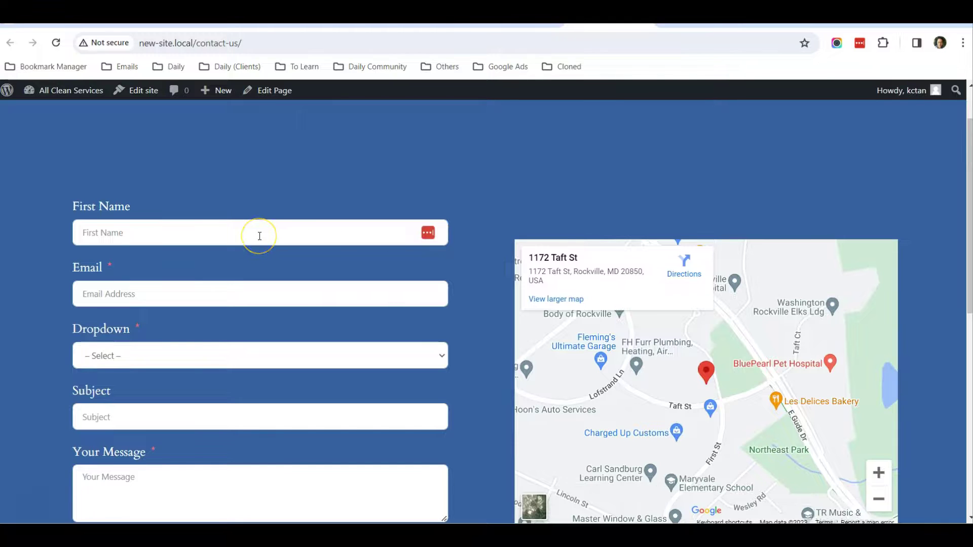
# - Try the live form's fields, choosing New Customer in the dropdown
pyautogui.click(210, 235)
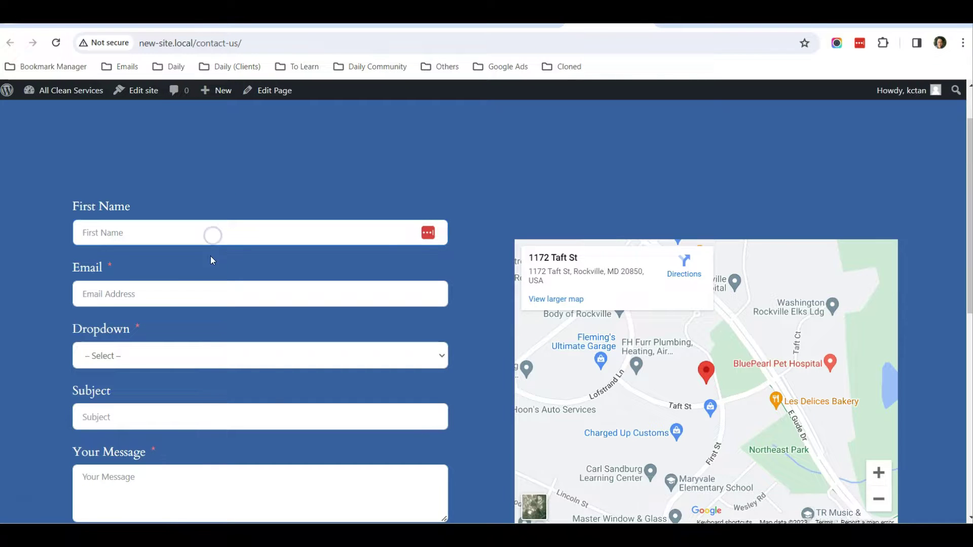
pyautogui.click(193, 292)
pyautogui.click(119, 357)
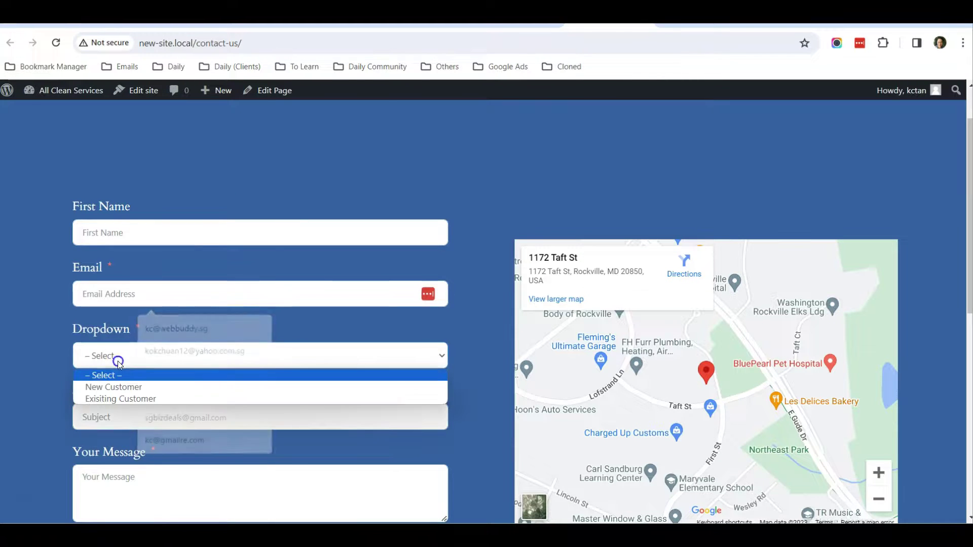
pyautogui.click(136, 387)
pyautogui.scroll(-3, 142, 385)
pyautogui.click(146, 291)
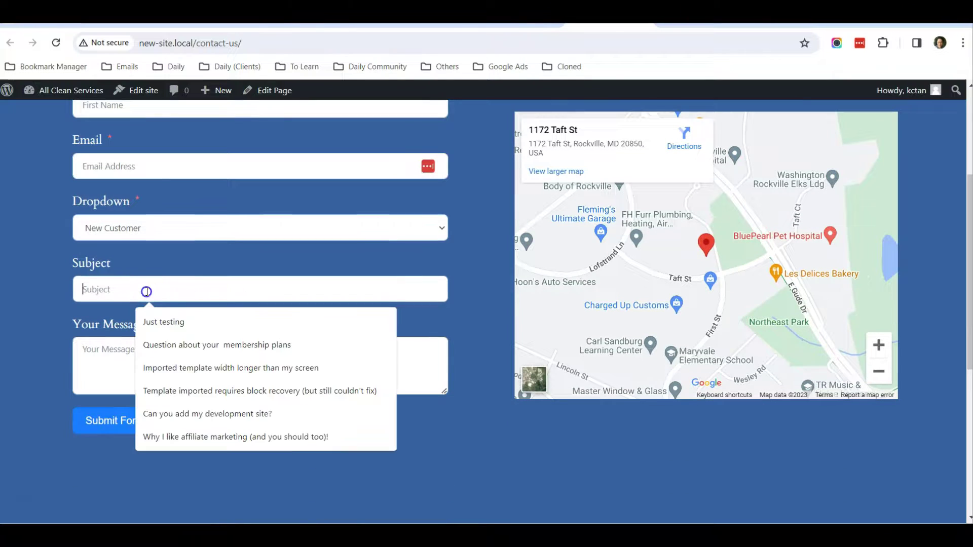
pyautogui.click(108, 360)
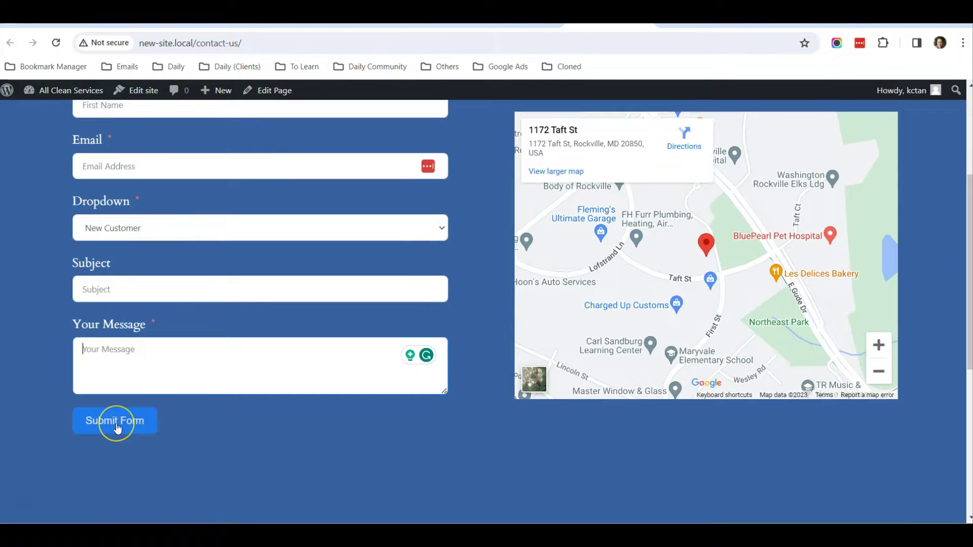
pyautogui.scroll(-3, 211, 435)
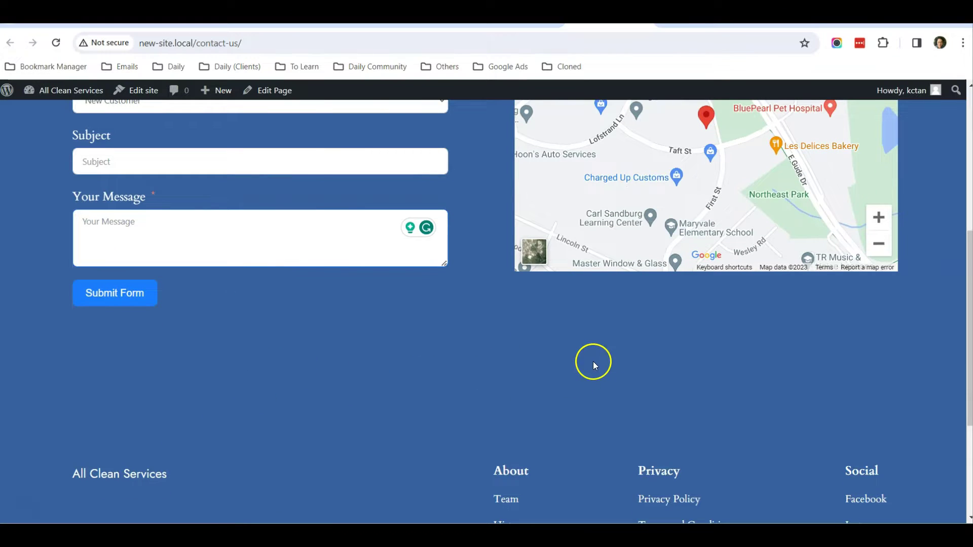
pyautogui.scroll(6, 369, 365)
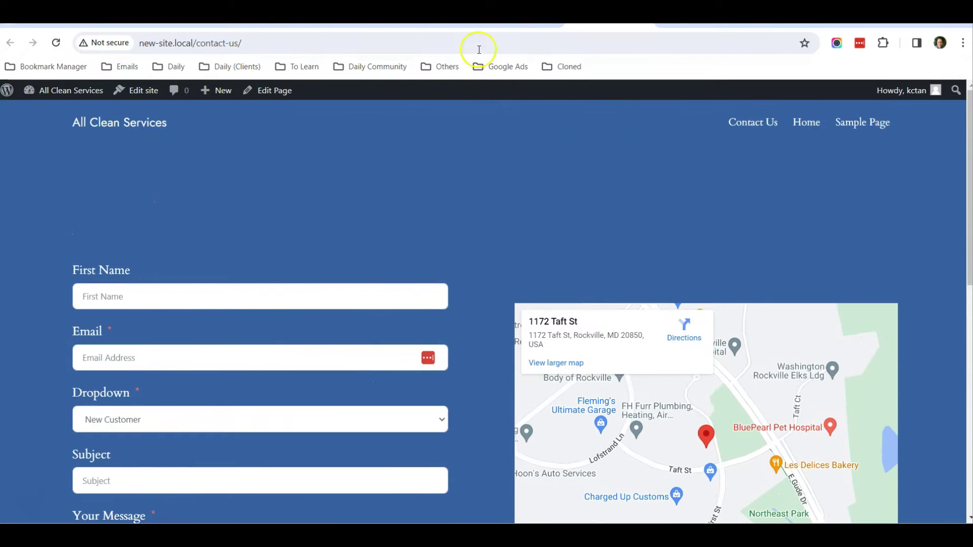
pyautogui.hotkey('ctrl', 'shift', 'Tab')
pyautogui.scroll(2, 486, 228)
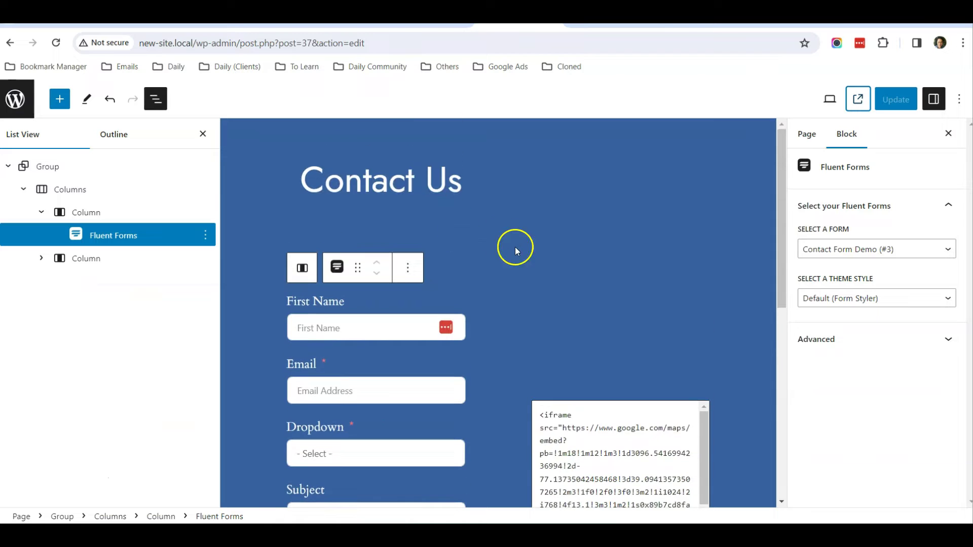
pyautogui.click(65, 189)
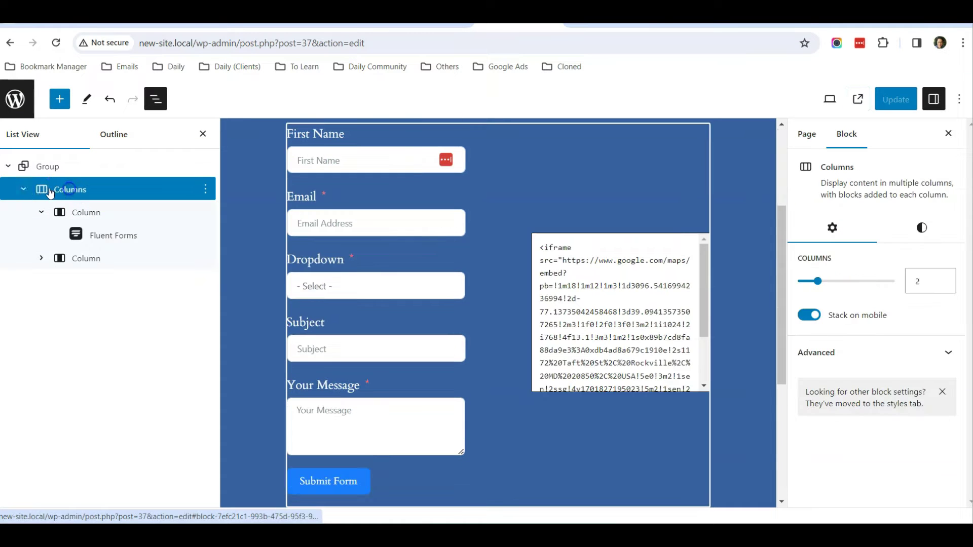
pyautogui.click(22, 189)
pyautogui.click(8, 167)
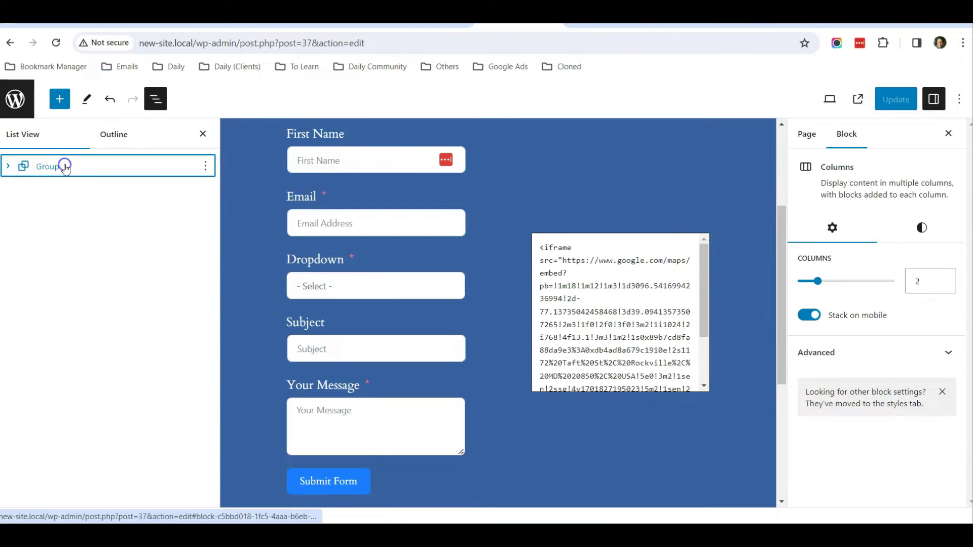
pyautogui.click(63, 167)
pyautogui.click(607, 21)
pyautogui.scroll(-4, 463, 254)
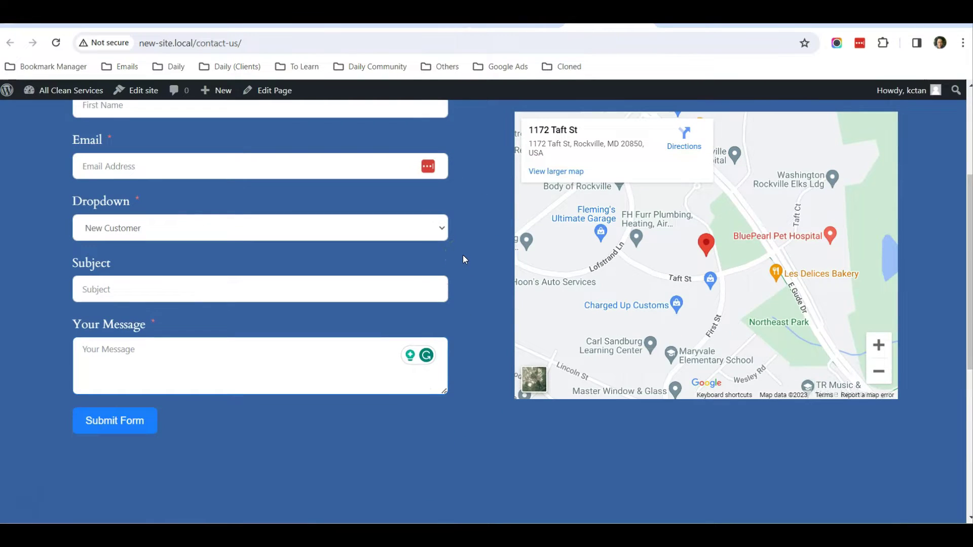
pyautogui.scroll(3, 463, 254)
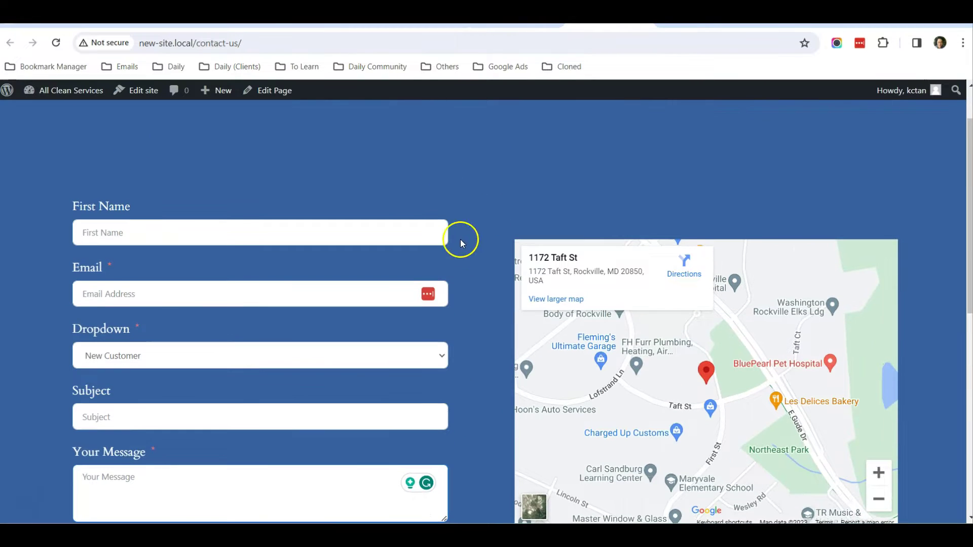
pyautogui.click(467, 287)
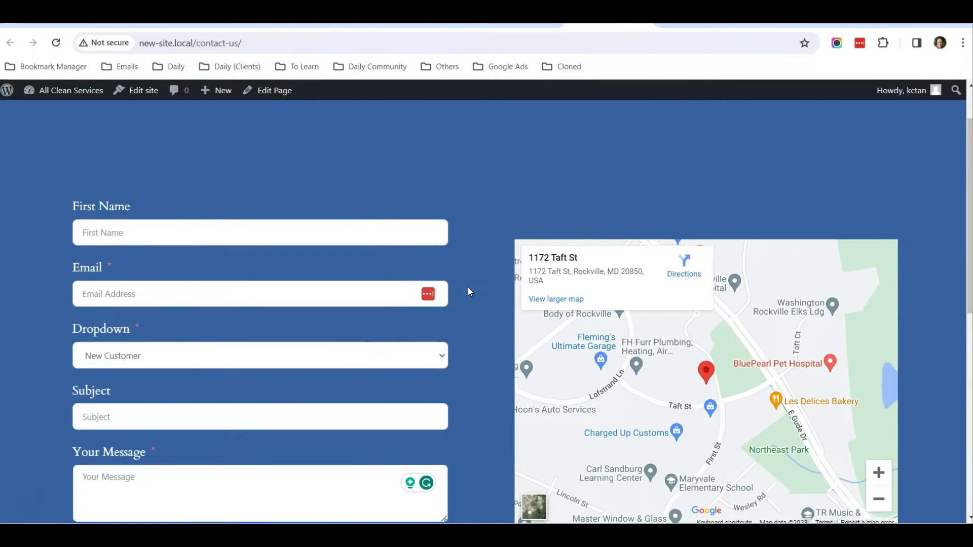